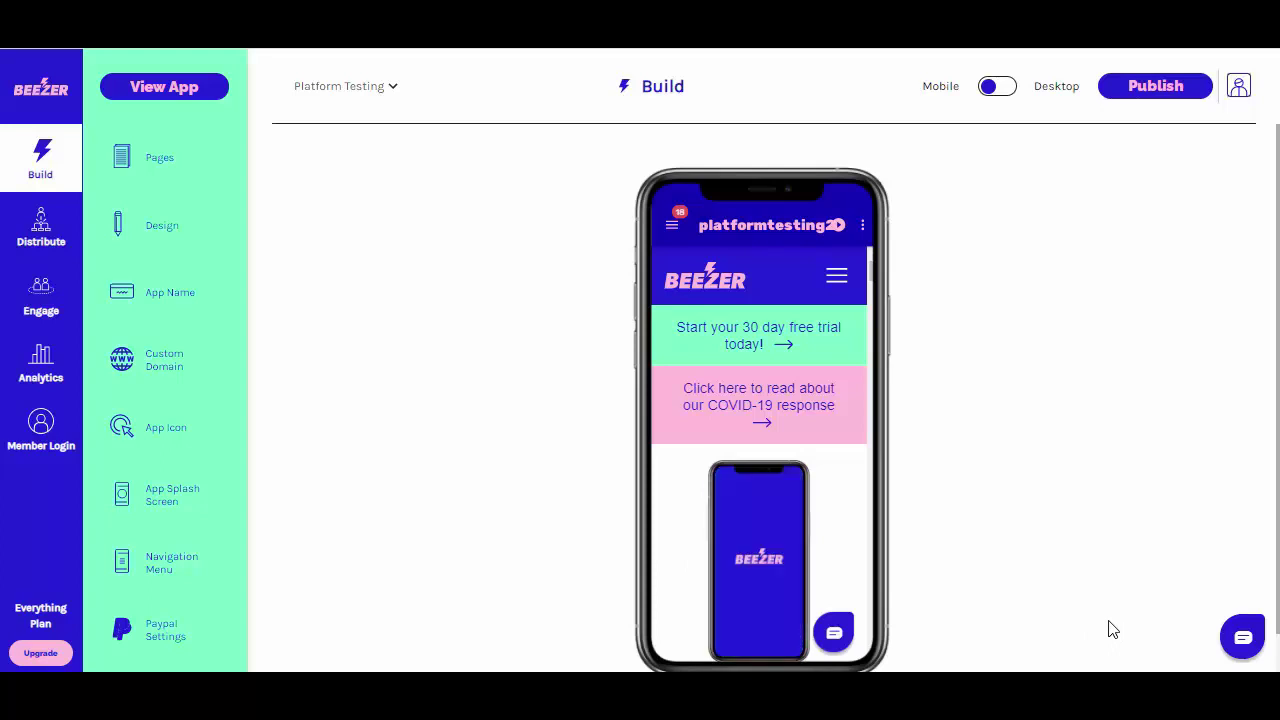
- Turn on User subscriptions in Member Login settings and select the empty Stripe key fields
left_click(46, 450)
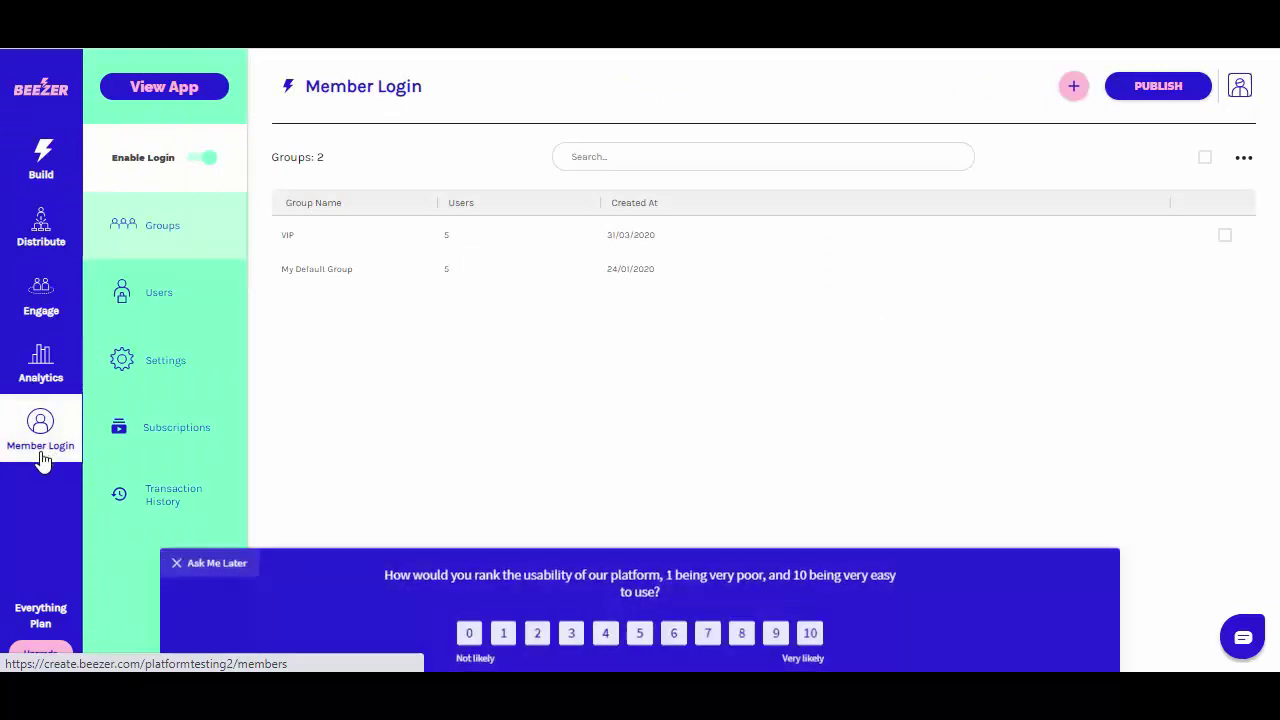
left_click(209, 564)
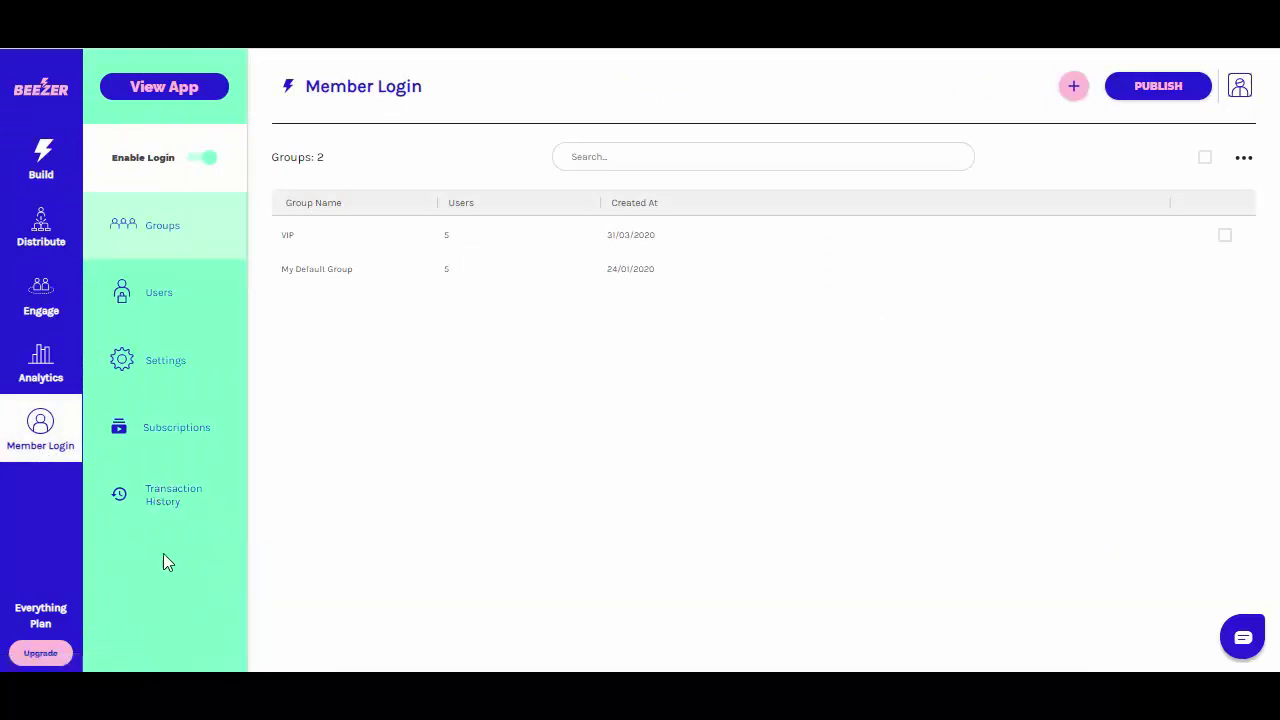
left_click(165, 361)
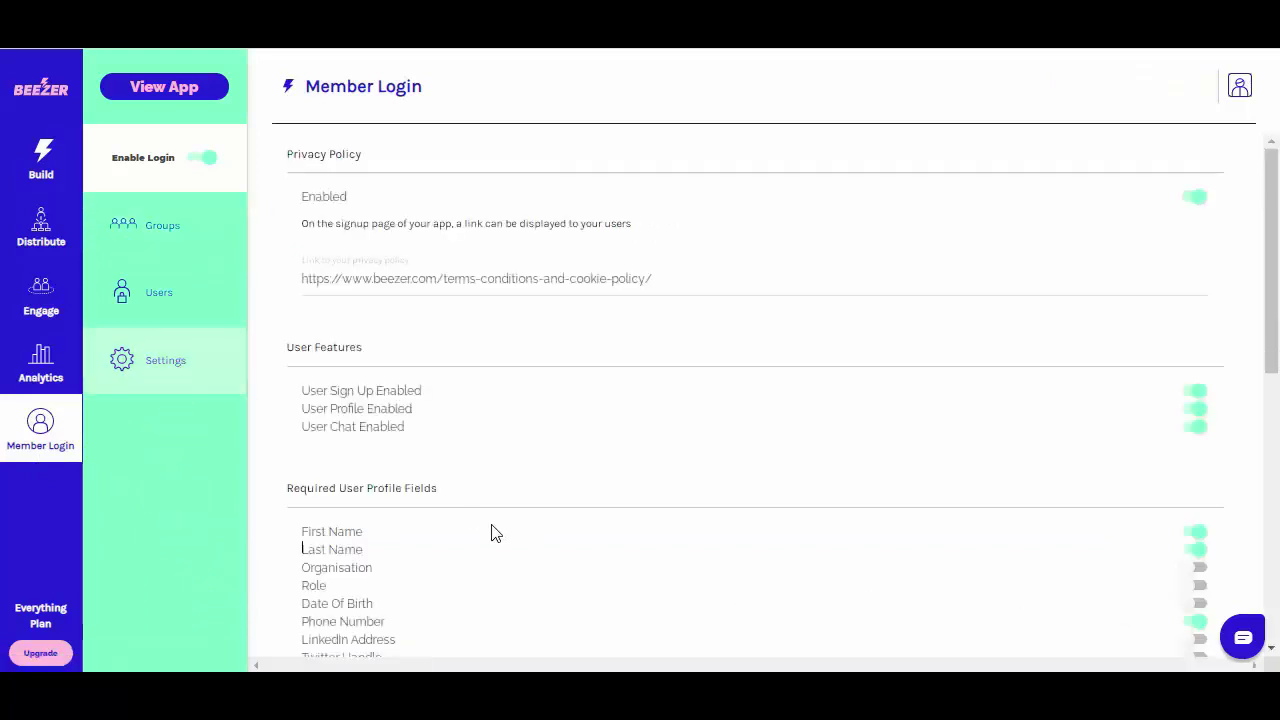
scroll(538, 471, "down", 1)
scroll(538, 471, "down", 4)
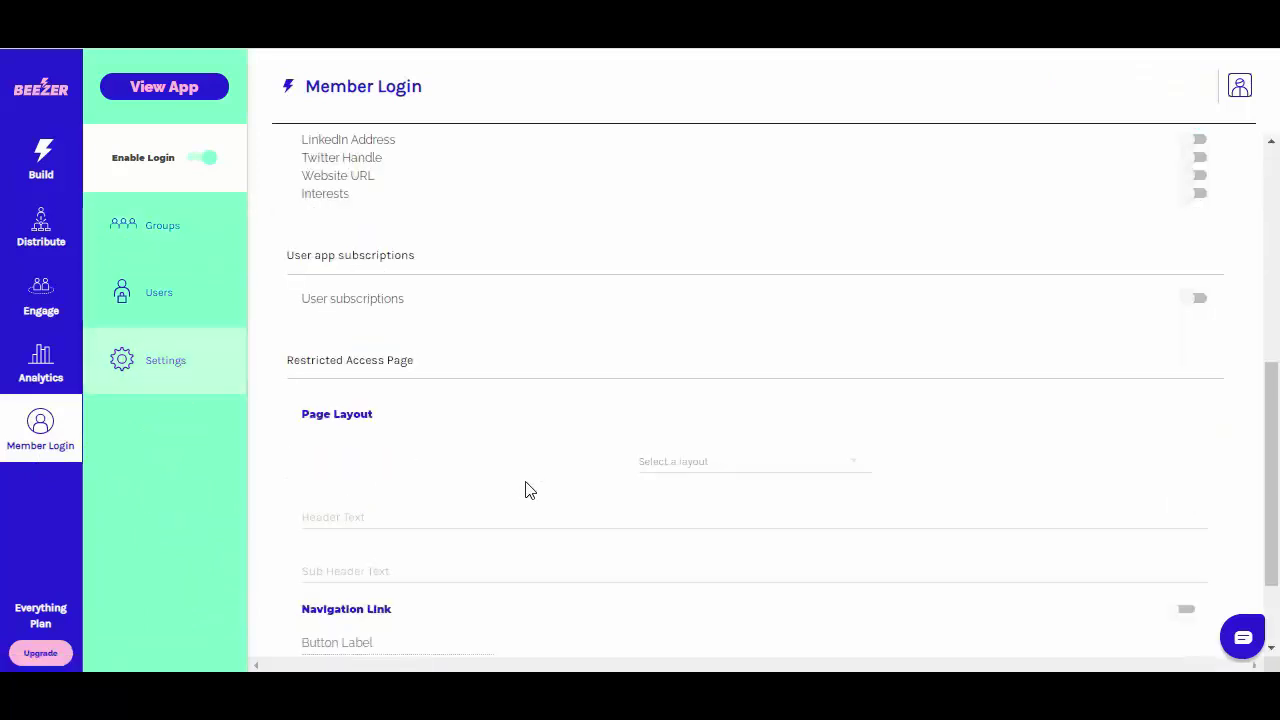
left_click(1197, 310)
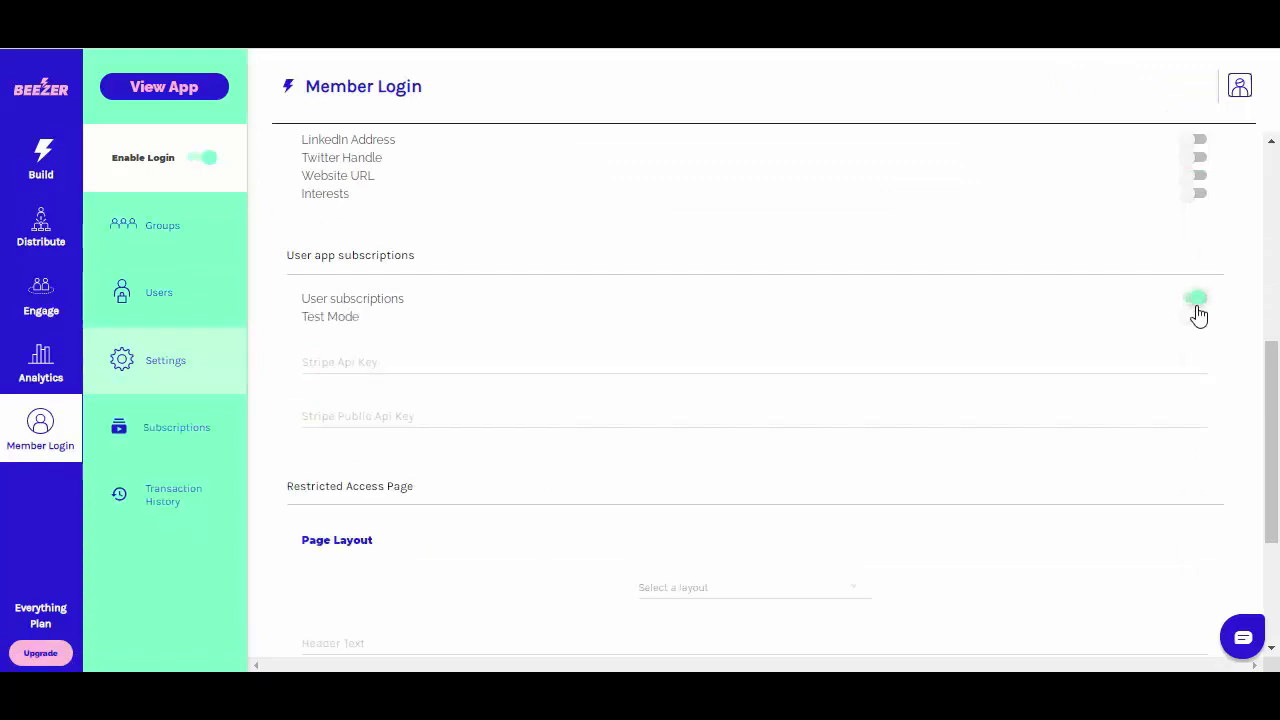
left_click(446, 368)
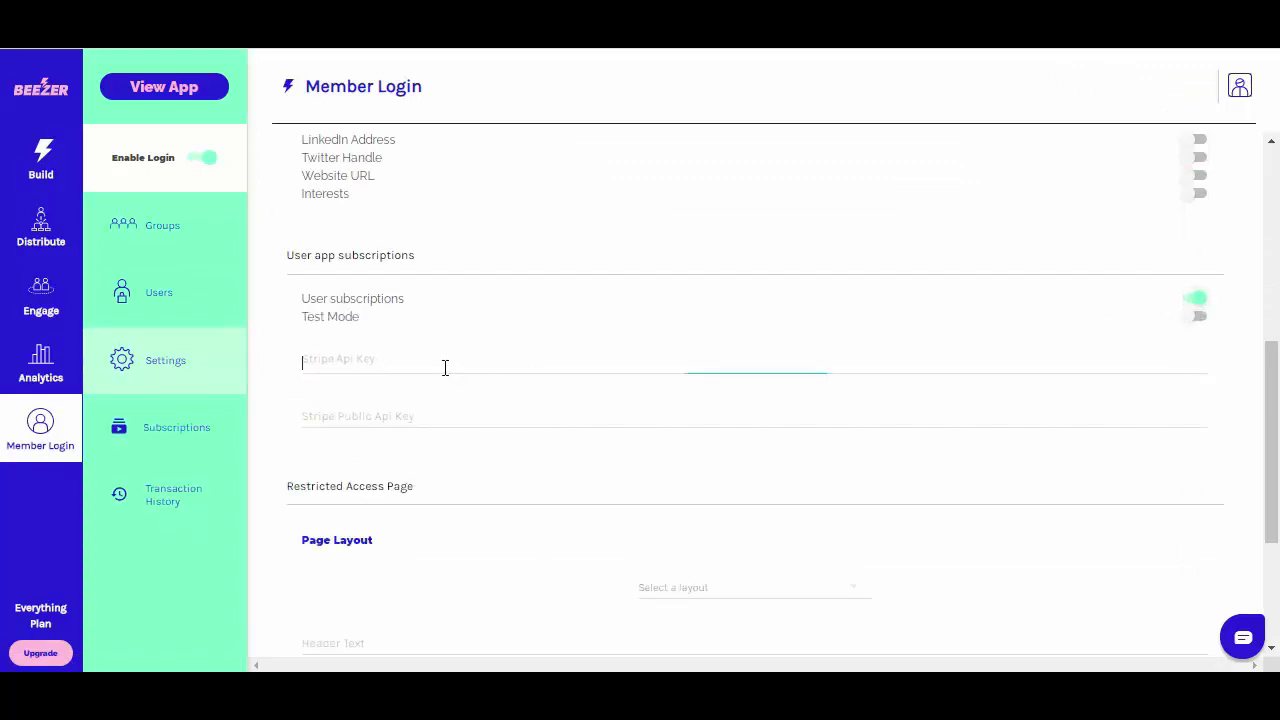
left_click(423, 422)
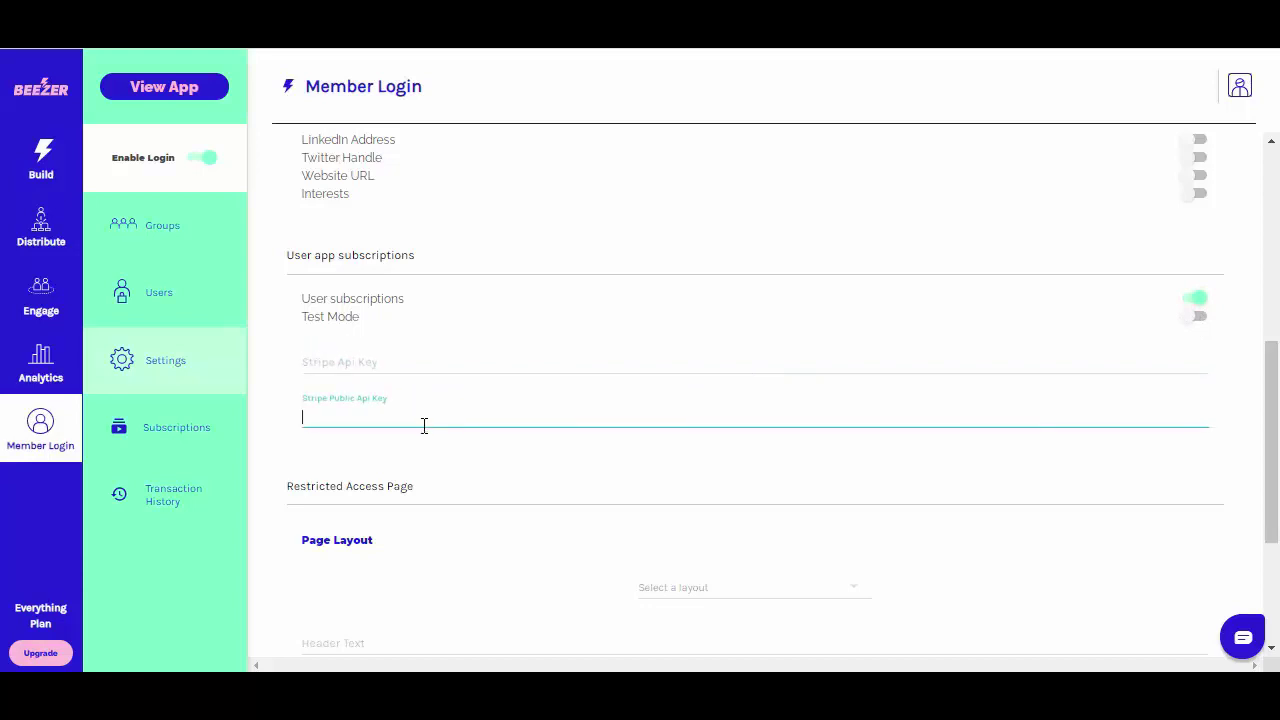
- Copy the live publishable key from Stripe's API keys page into Beezer's public key field
left_click(463, 357)
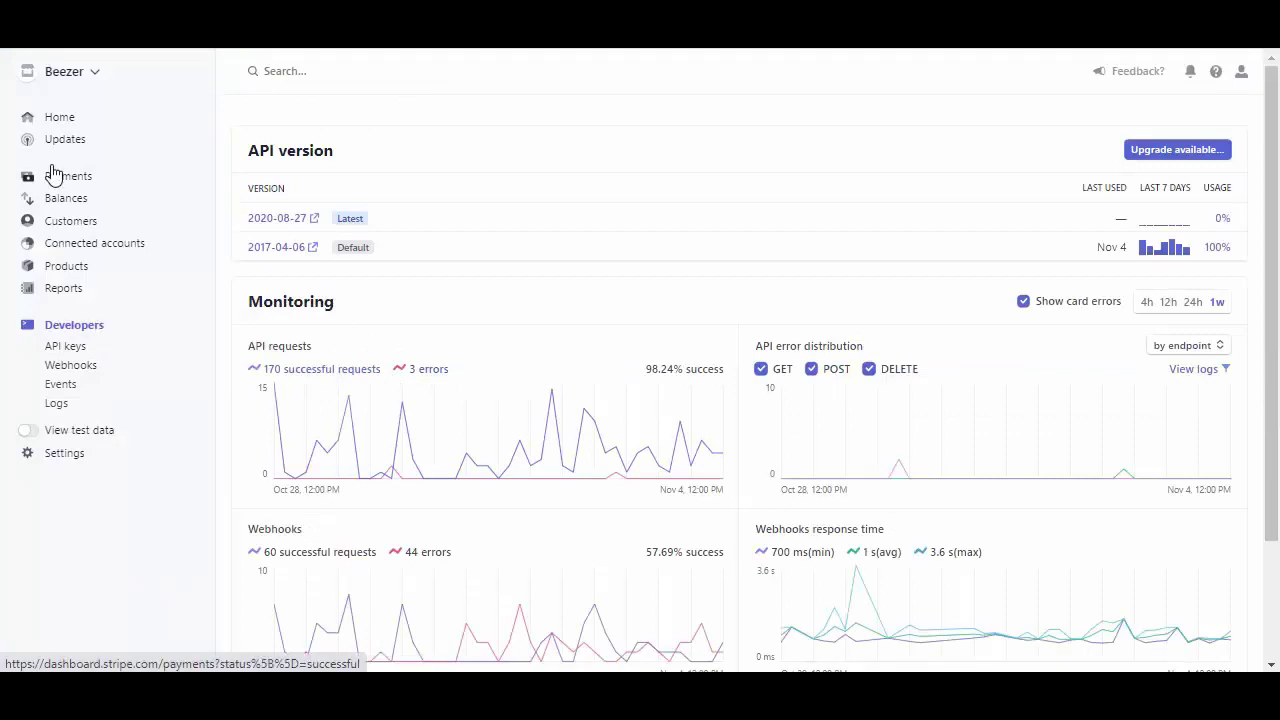
left_click(79, 352)
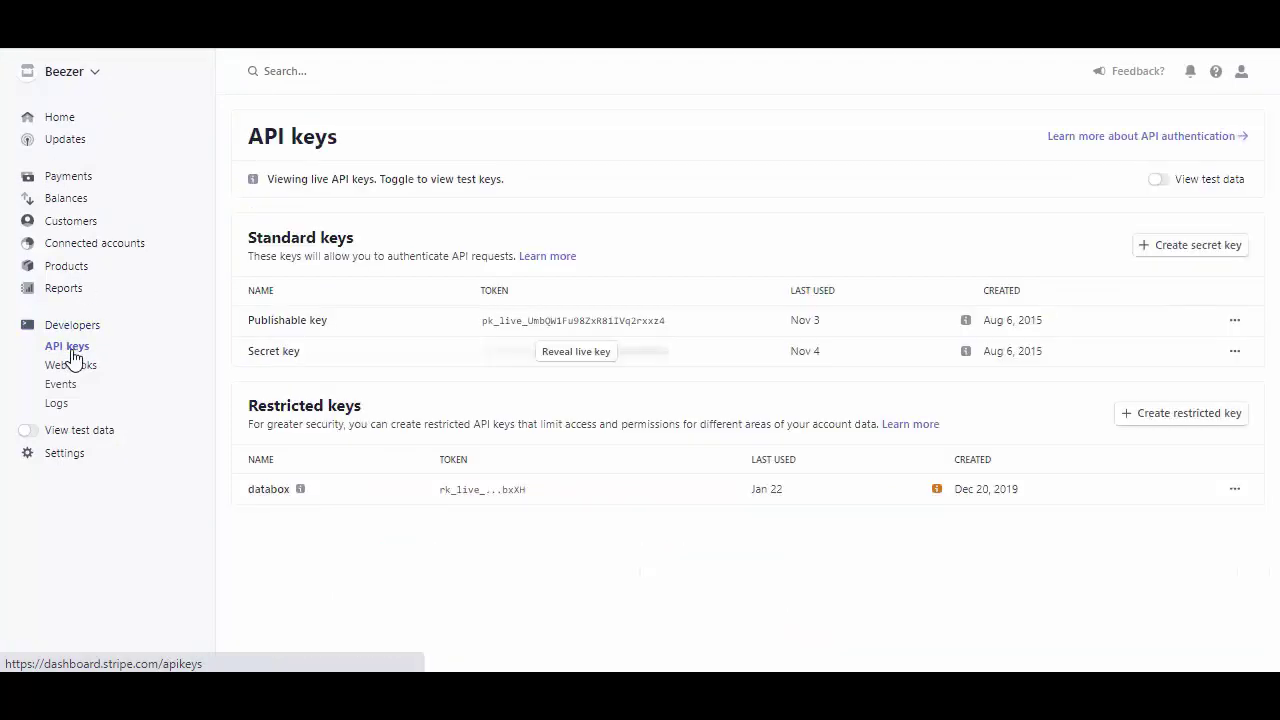
left_click(552, 325)
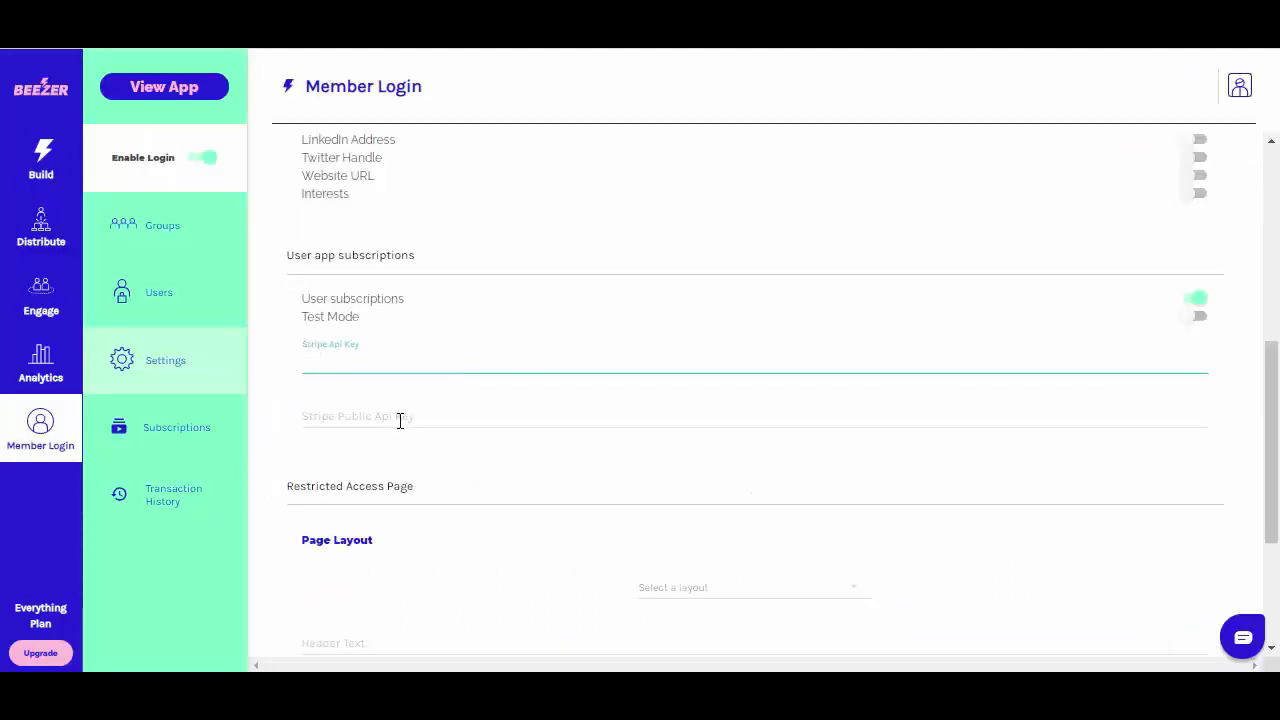
left_click(400, 420)
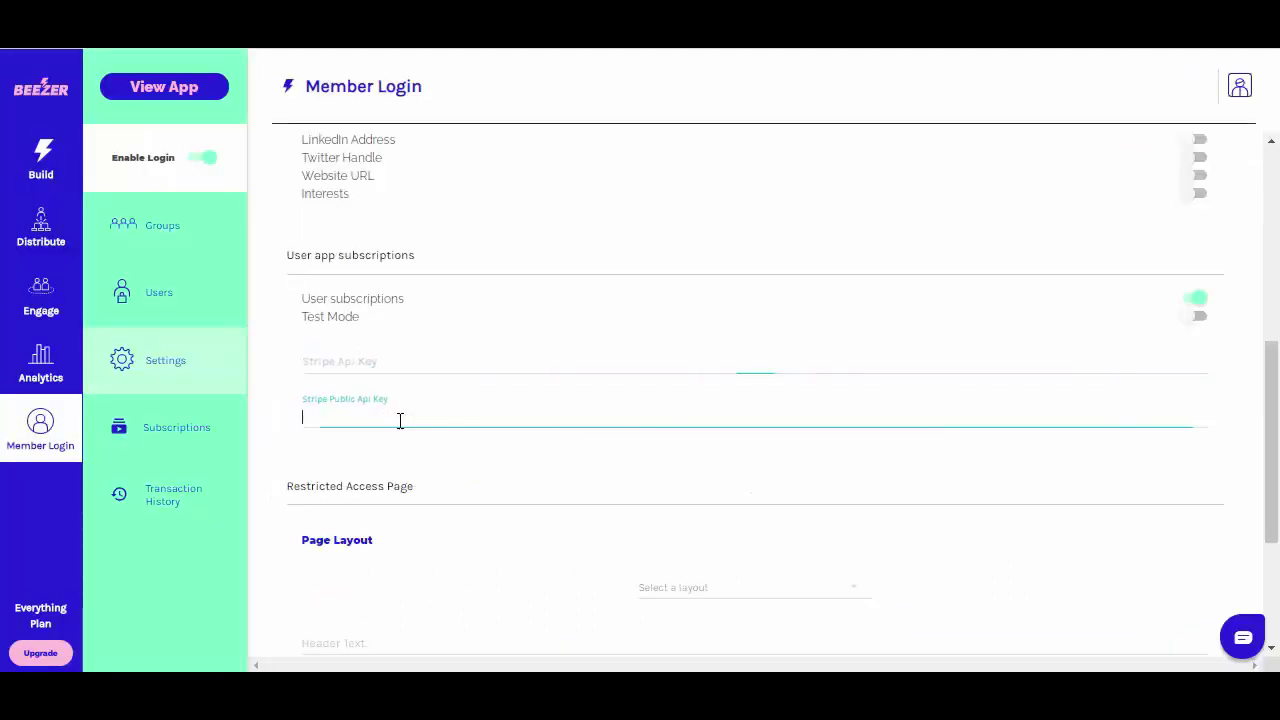
key("ctrl+v")
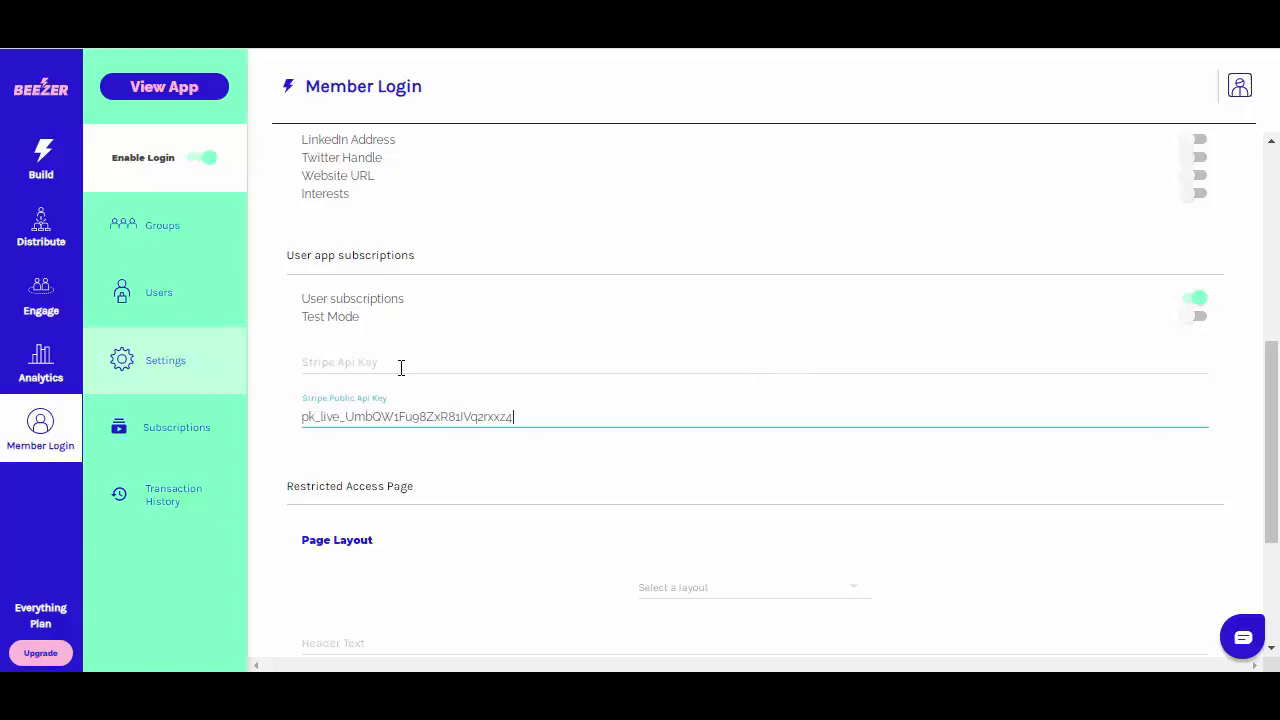
- Reveal the live secret key in Stripe and paste it into Beezer's secret key field
left_click(401, 368)
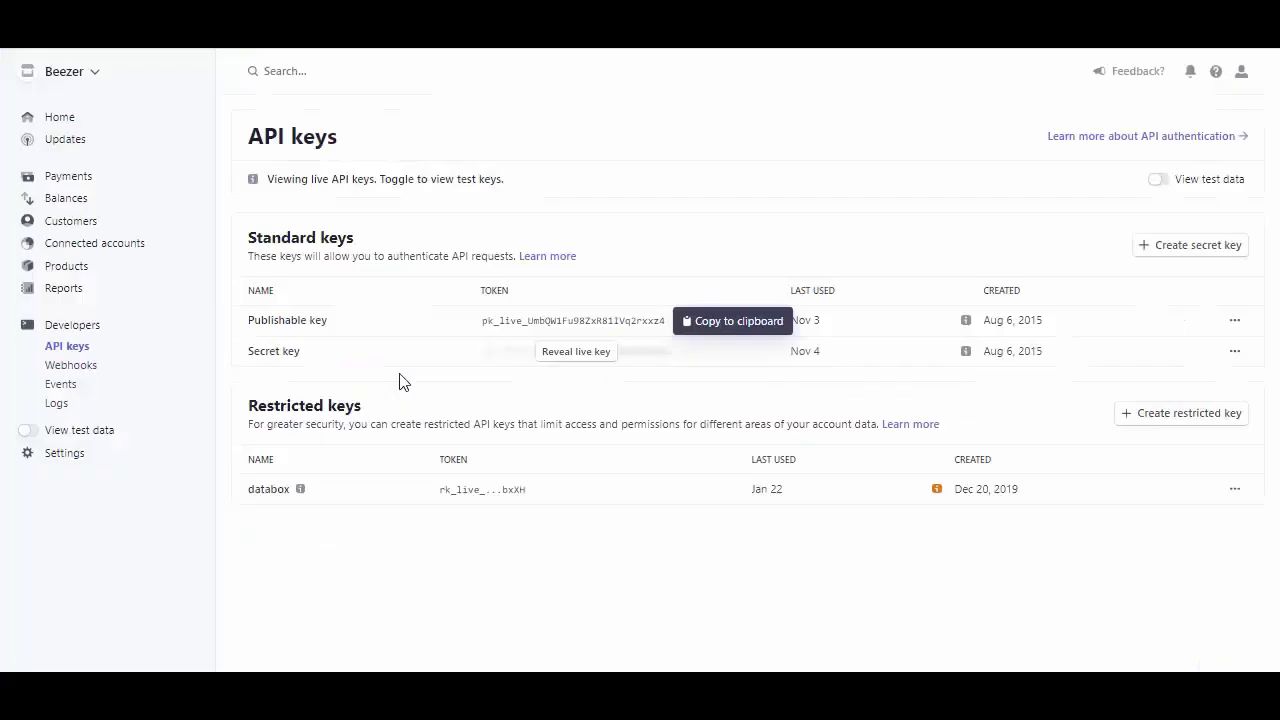
left_click(575, 355)
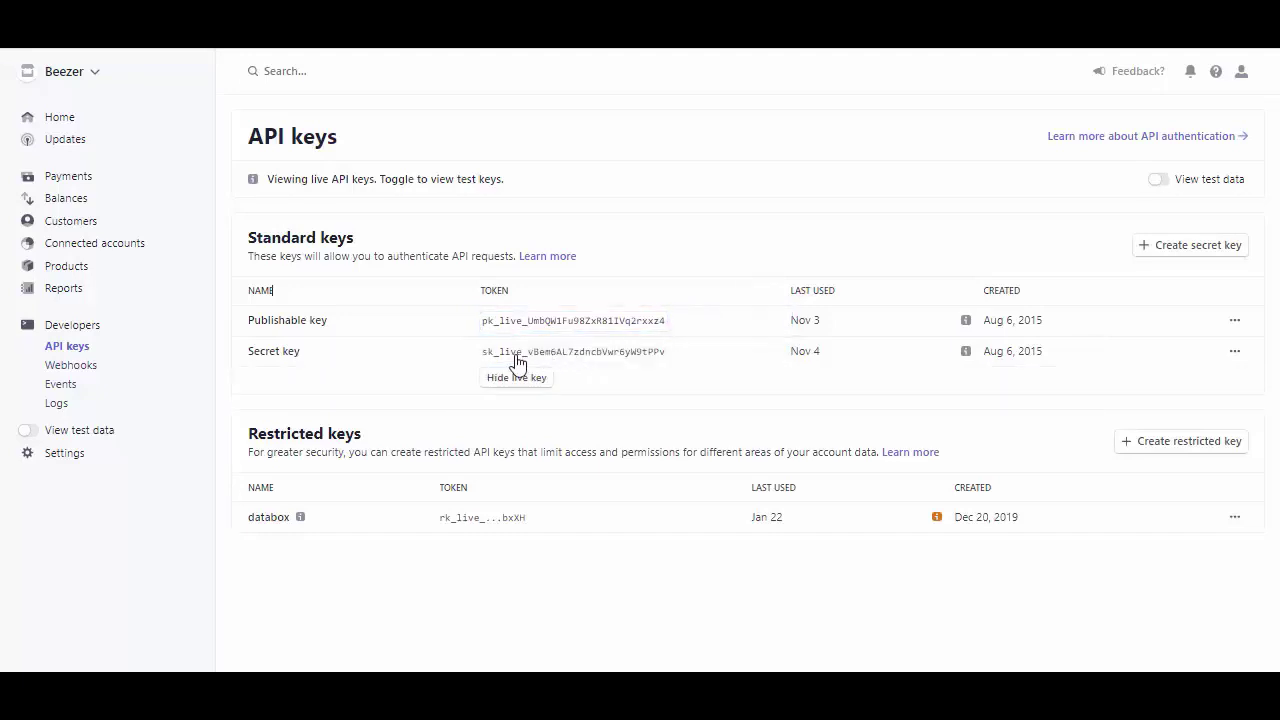
left_click(518, 363)
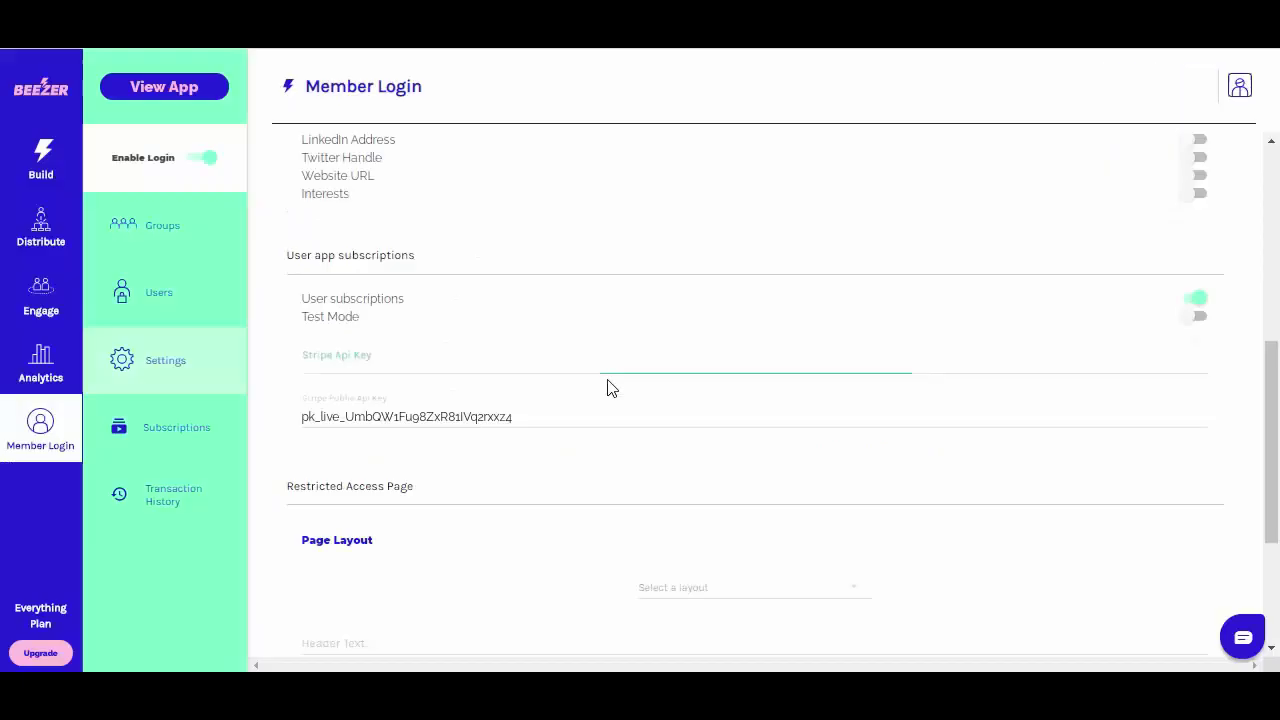
left_click(564, 370)
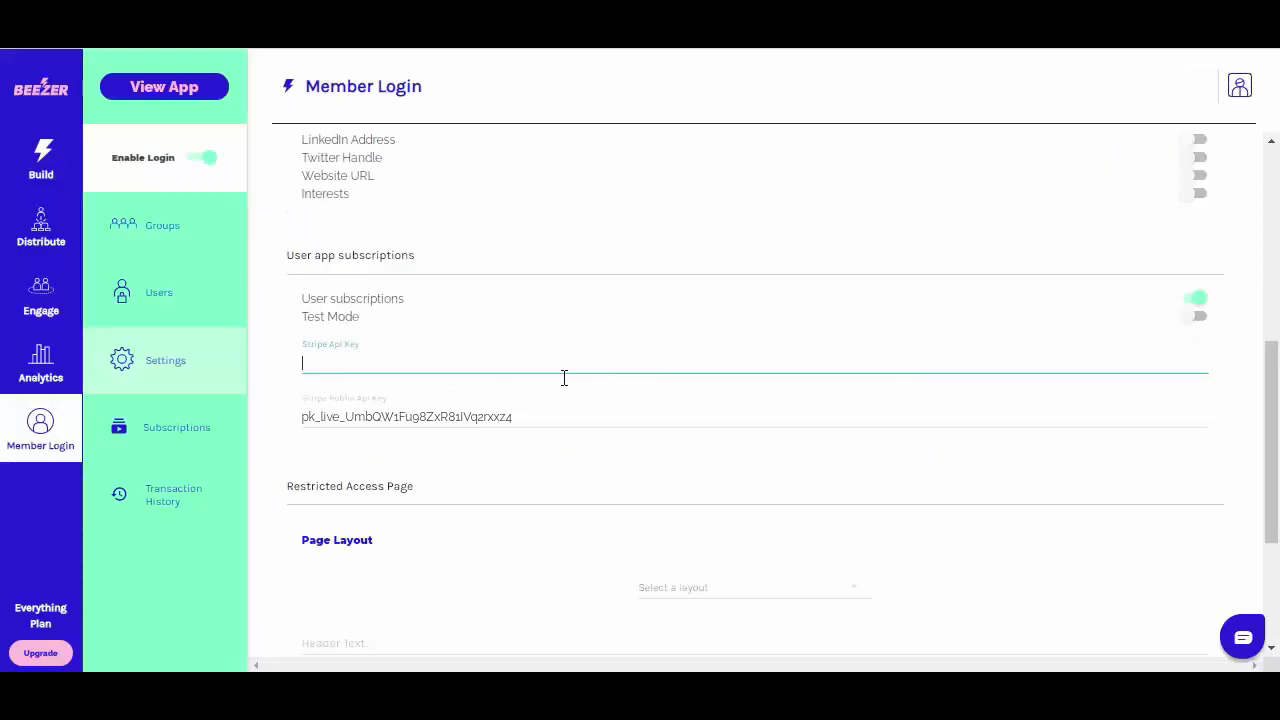
key("ctrl+v")
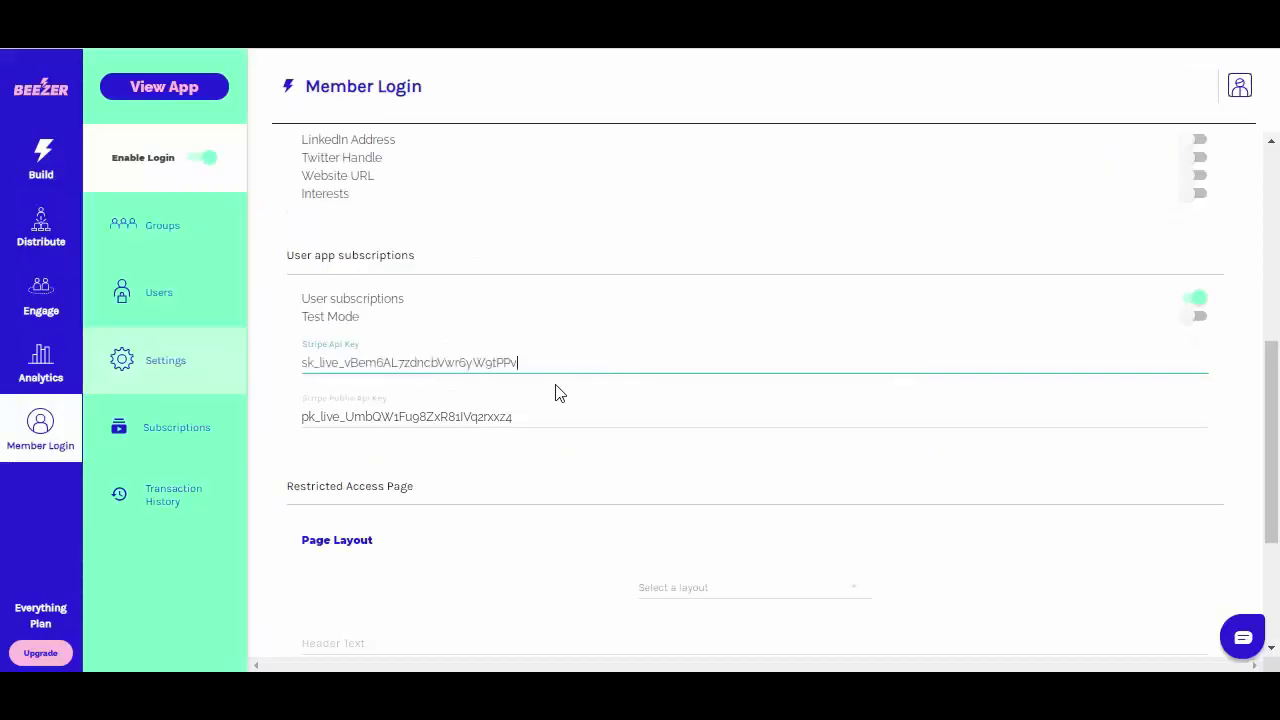
- Set the restricted access page layout to Show Subscriptions
left_click(726, 509)
scroll(702, 535, "down", 1)
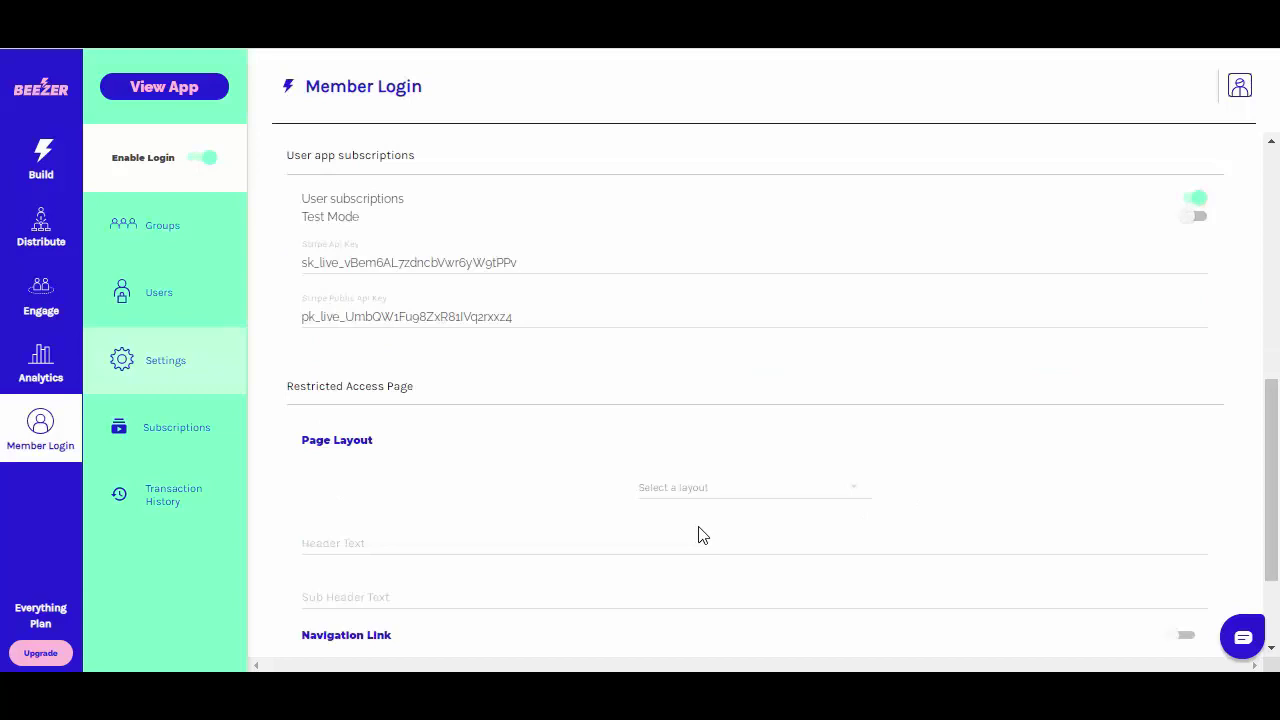
scroll(700, 534, "down", 2)
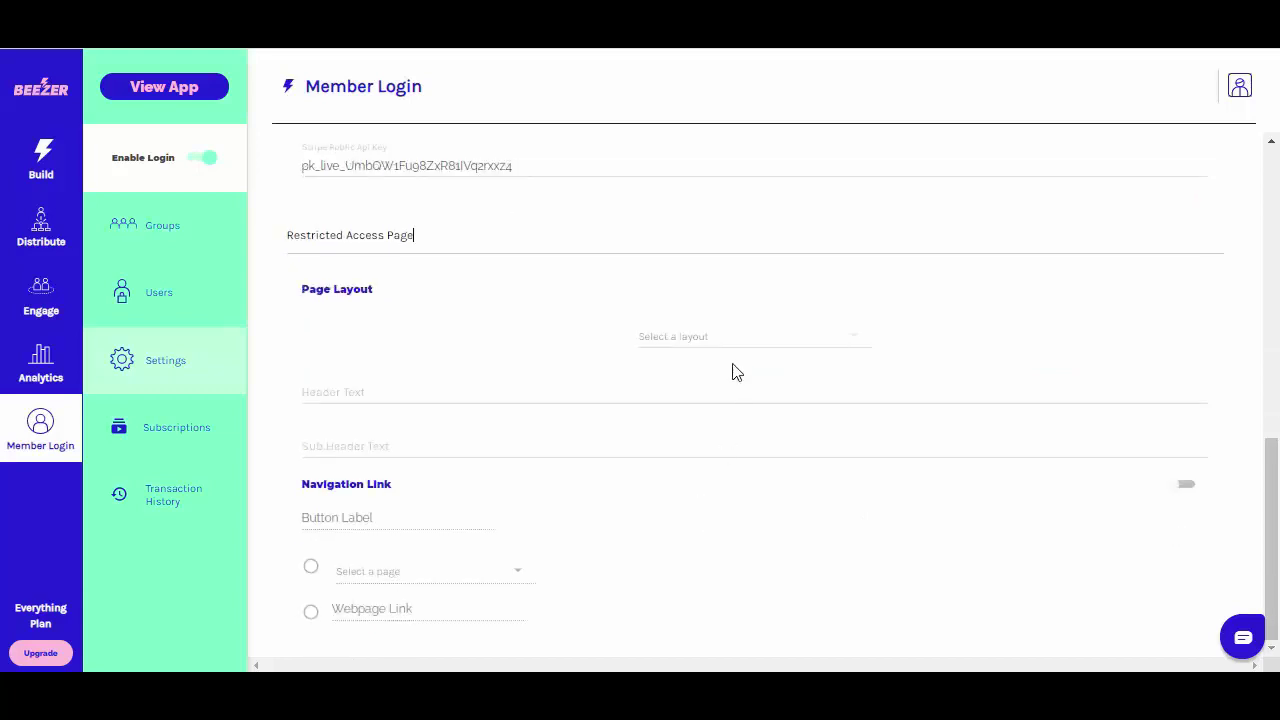
left_click(734, 337)
left_click(734, 338)
- Start a new member group named Paid Plan Monthly
left_click(168, 222)
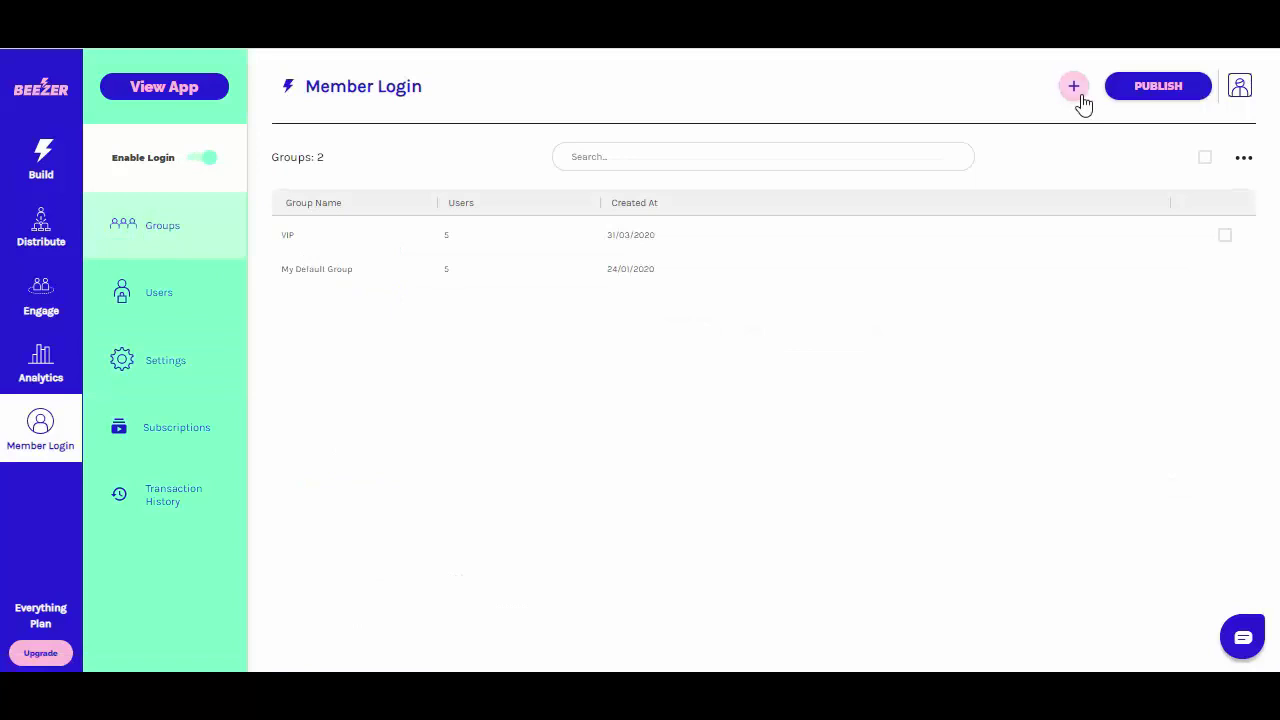
left_click(1074, 88)
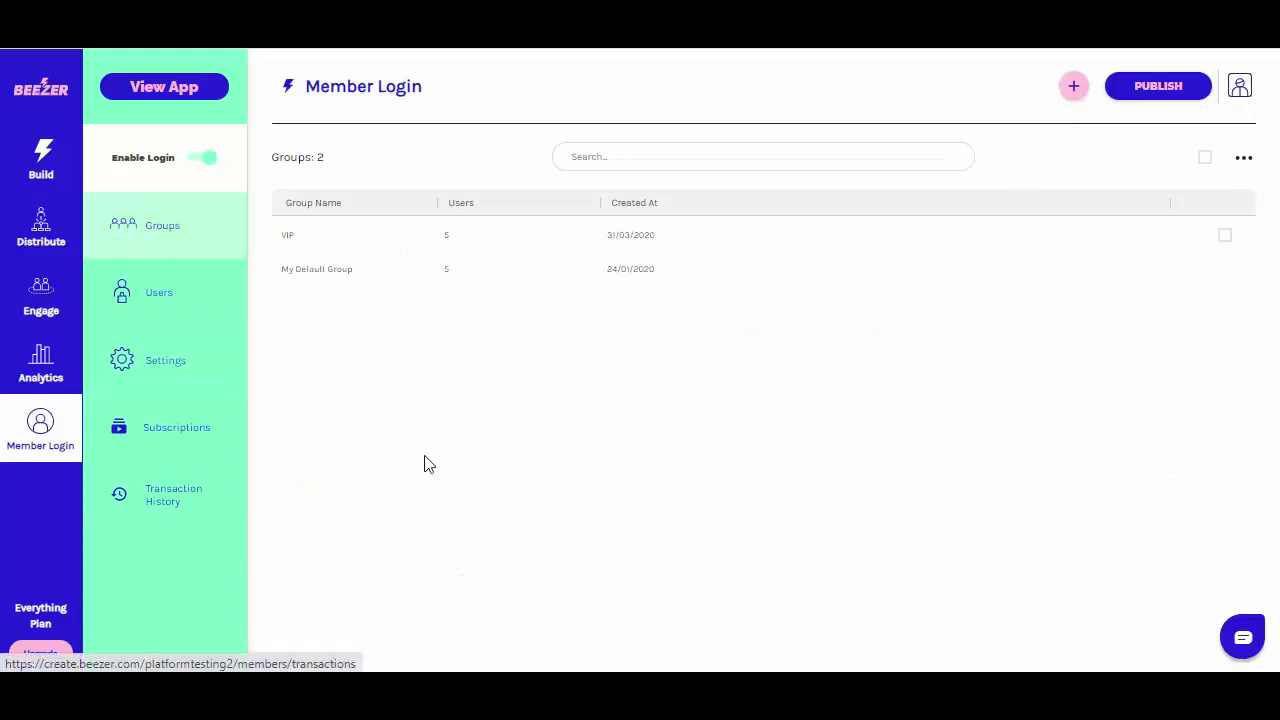
left_click(1076, 84)
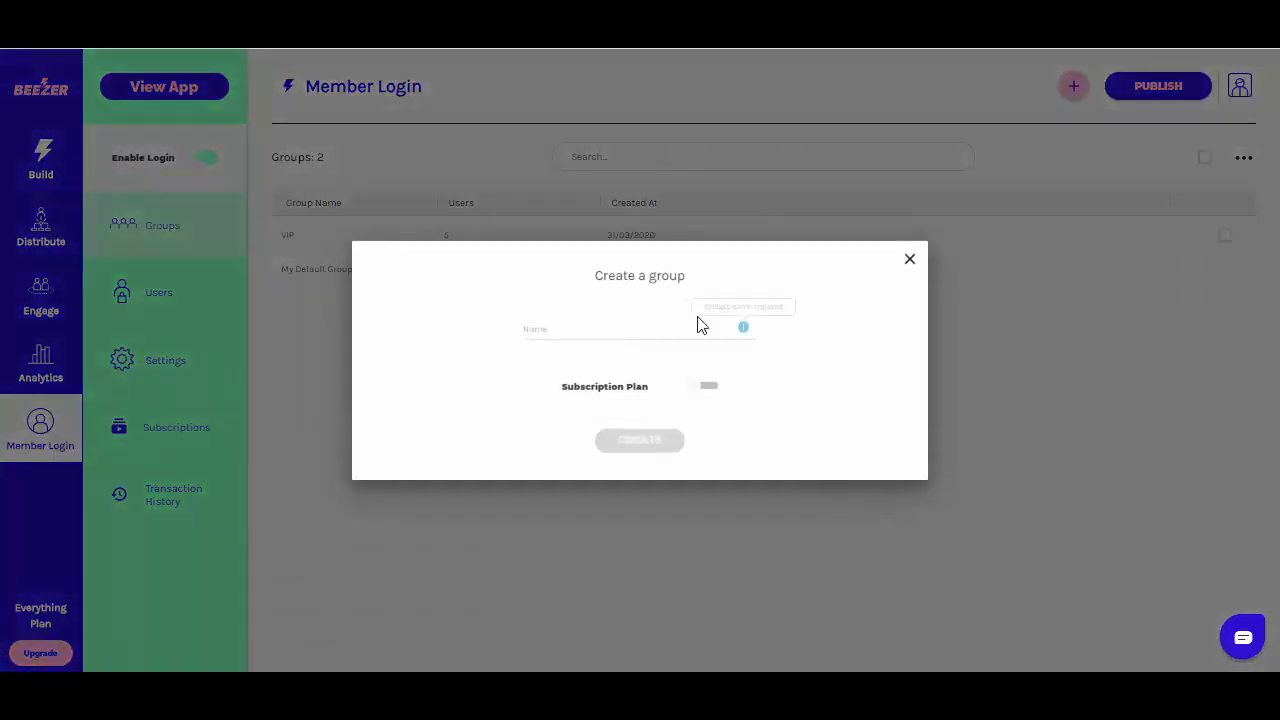
left_click(680, 331)
type("Paid Plan ")
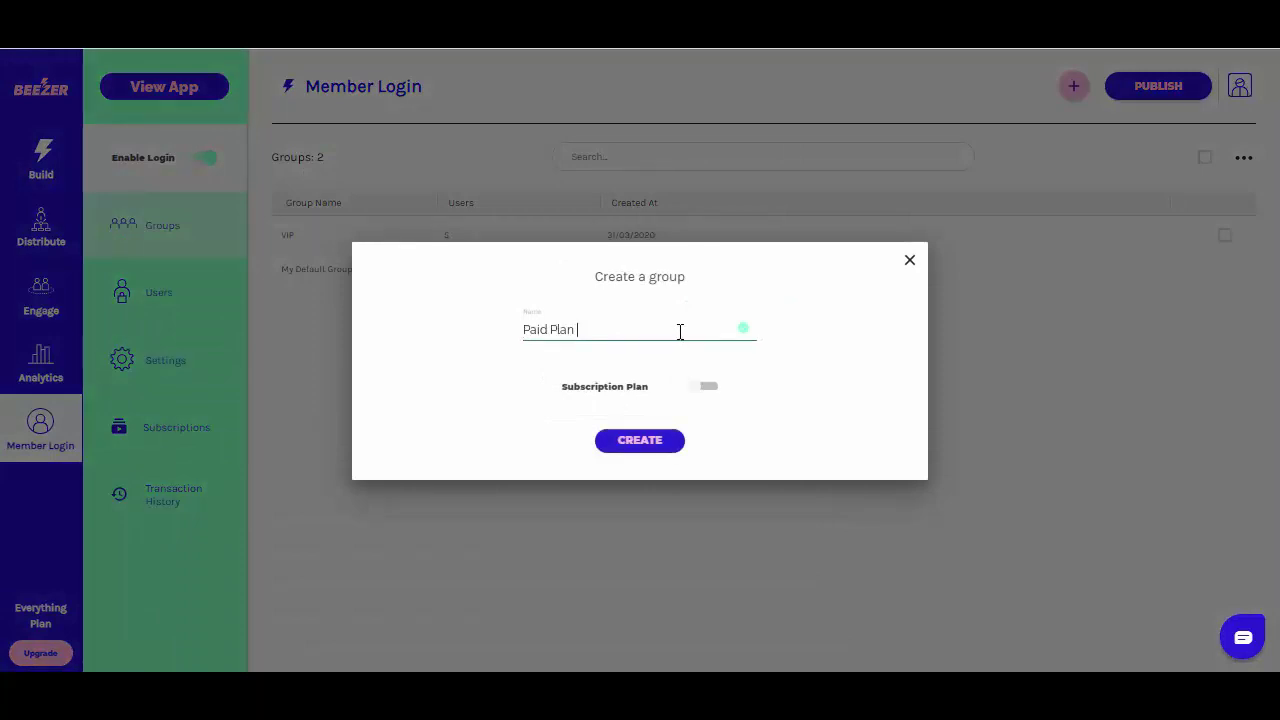
type("Monthly")
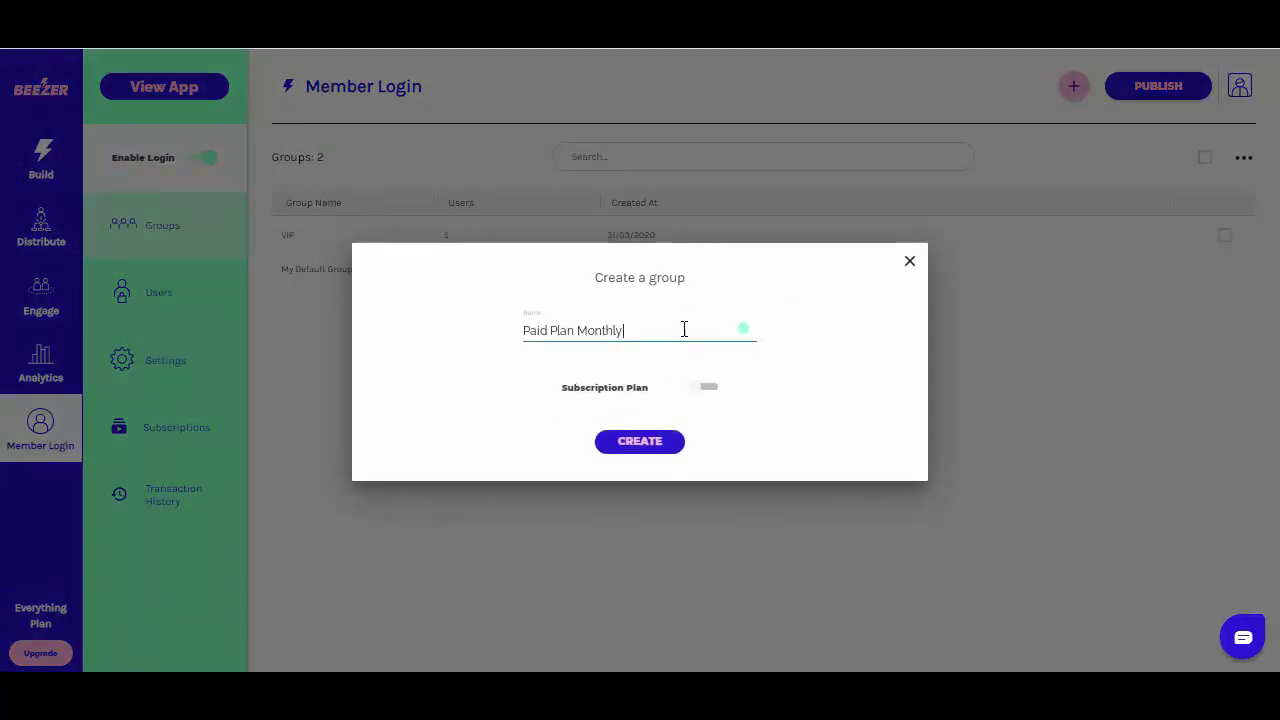
- Make the group a subscription plan and enter its description and 10 GBP price
left_click(700, 387)
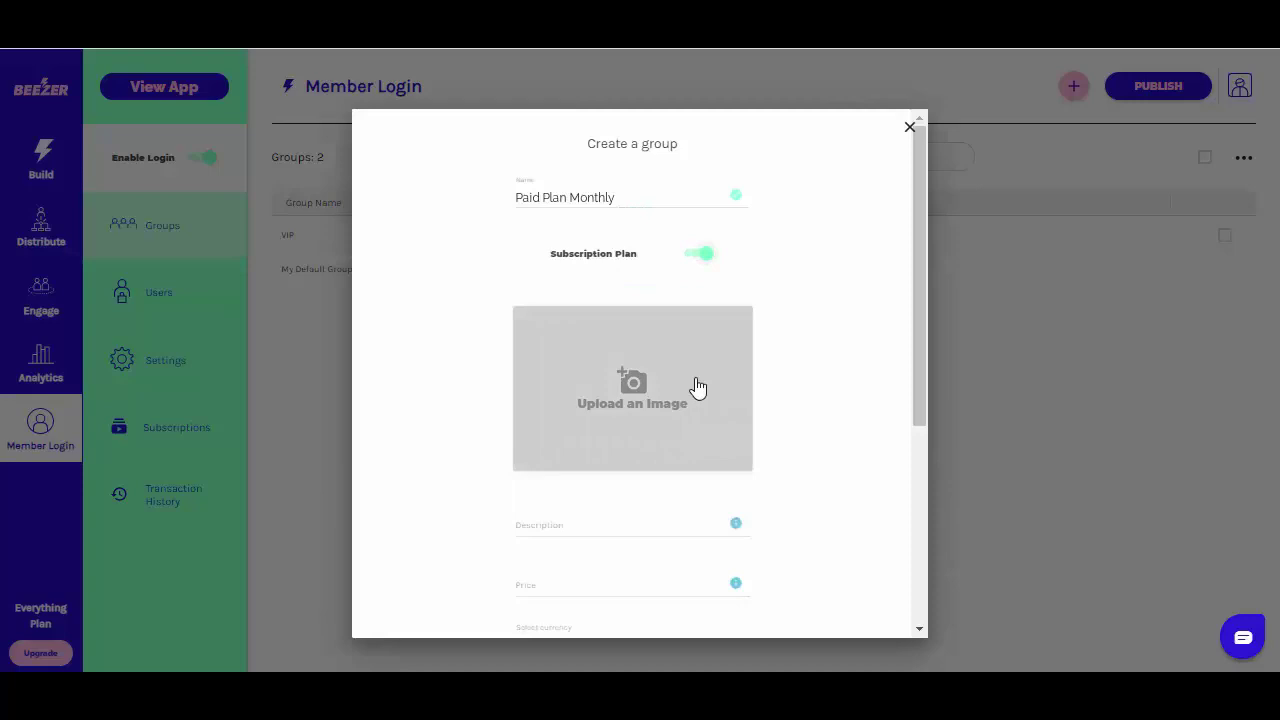
scroll(578, 505, "down", 1)
left_click(568, 424)
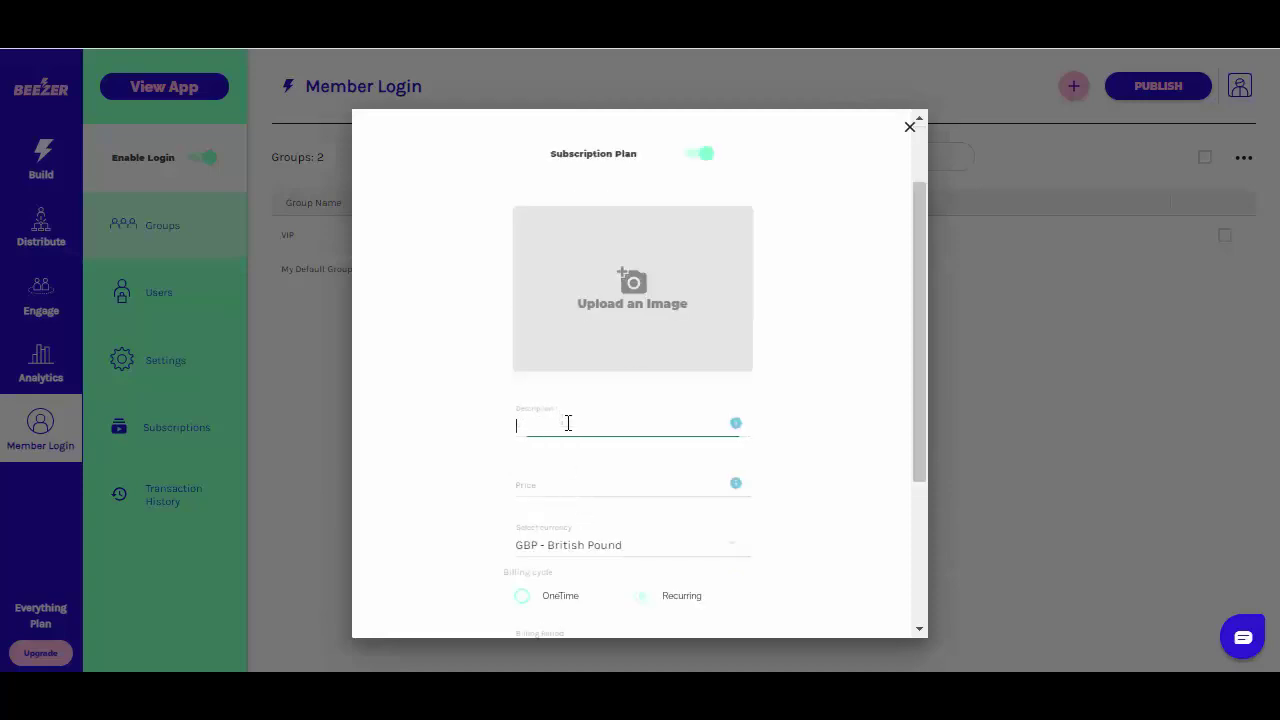
type("Monthly Plan for Full features")
key("Tab")
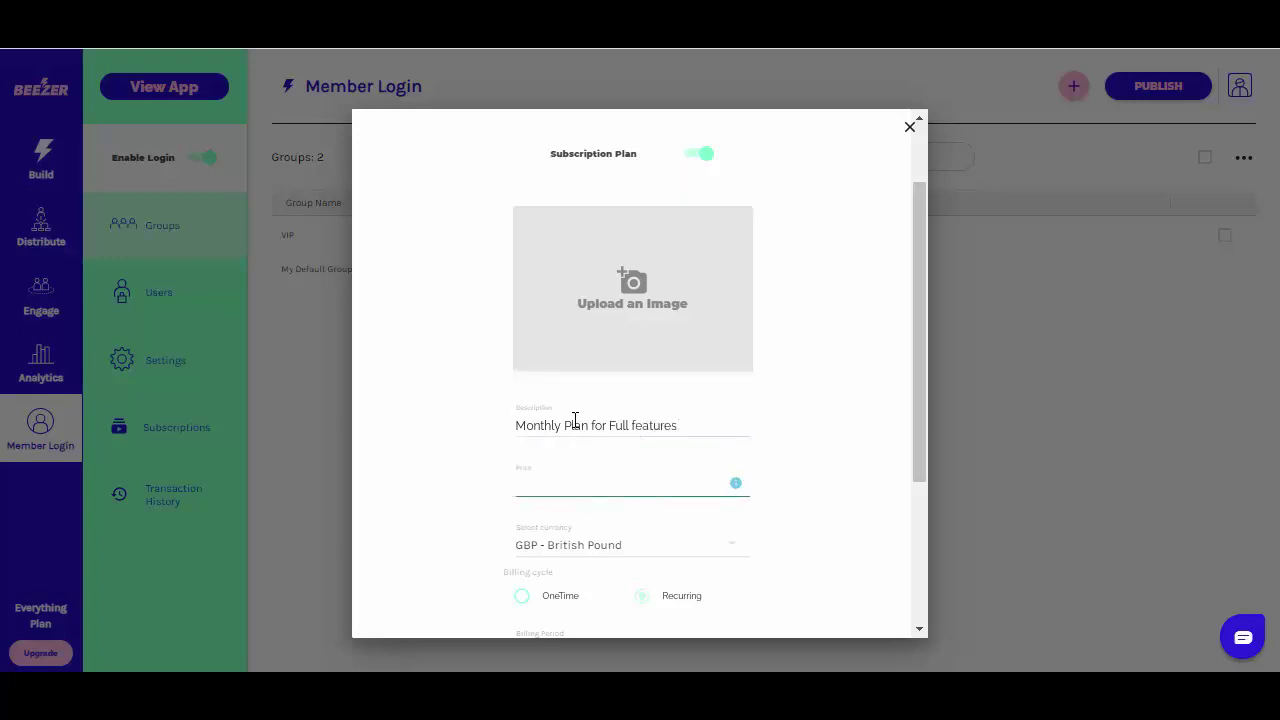
key("Tab")
- Bill the plan monthly with a 30-day free trial and create the group
scroll(578, 432, "down", 2)
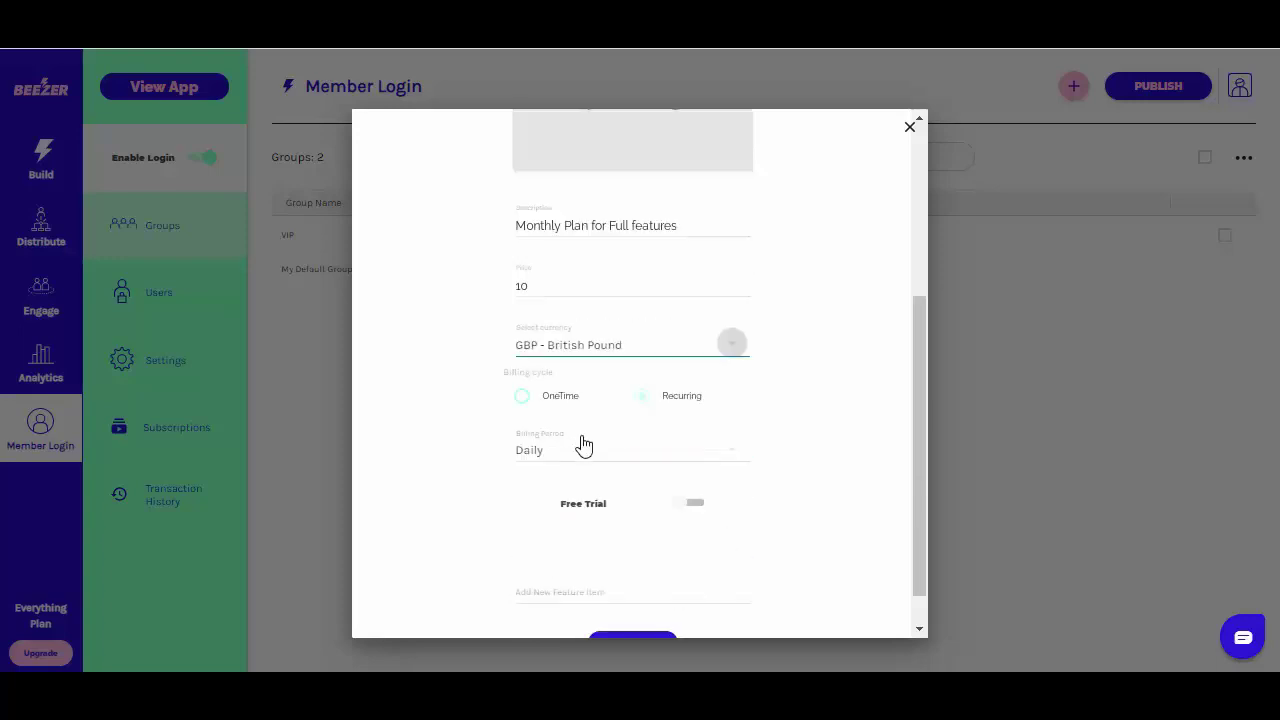
left_click(555, 455)
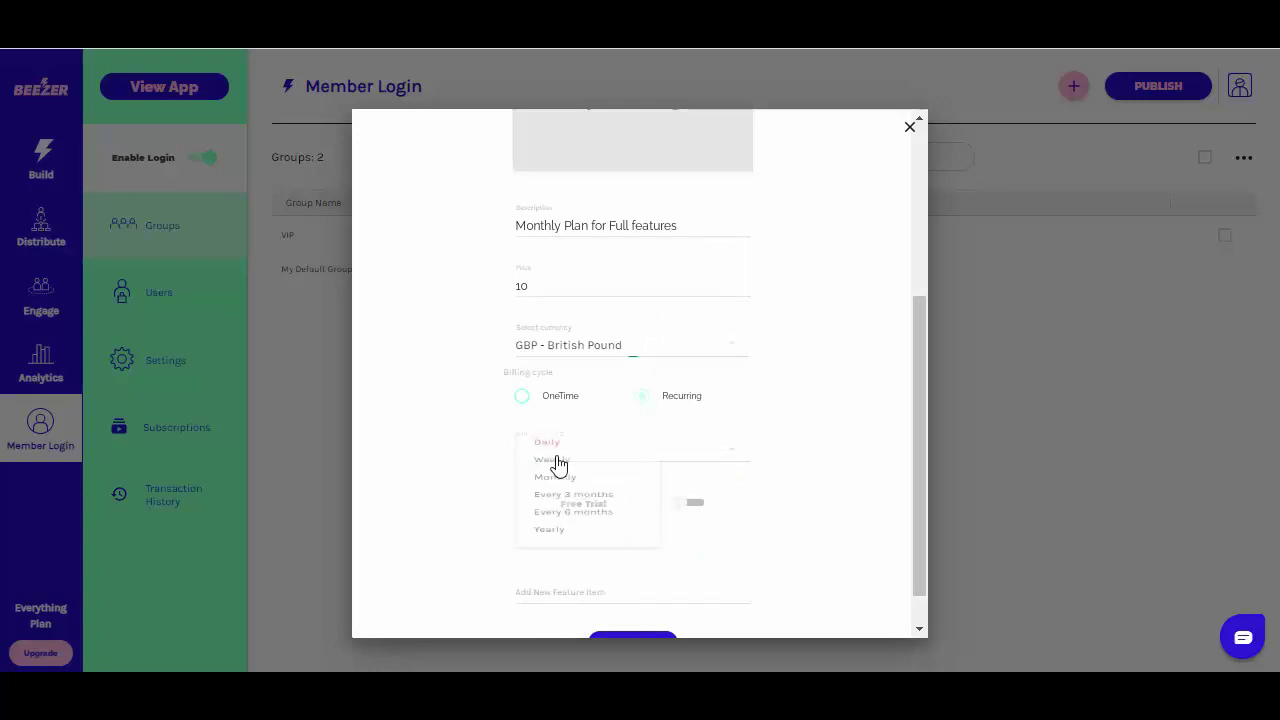
left_click(550, 500)
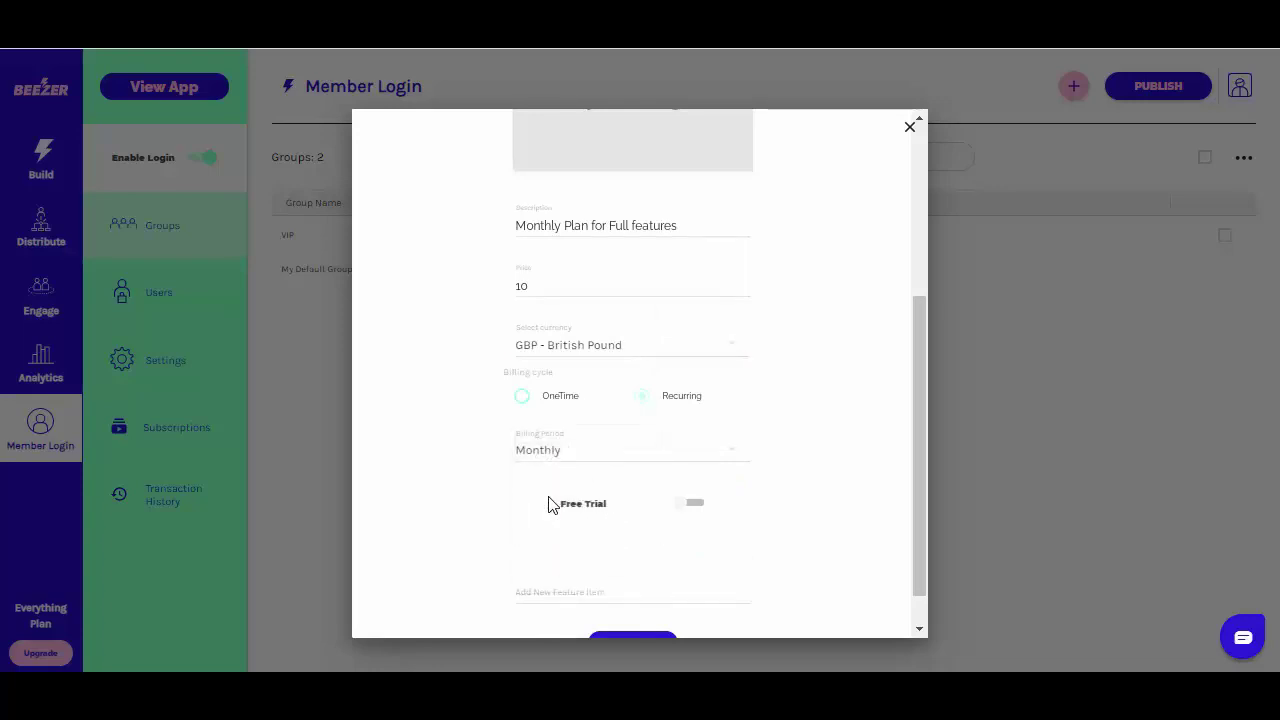
left_click(689, 504)
scroll(617, 546, "down", 1)
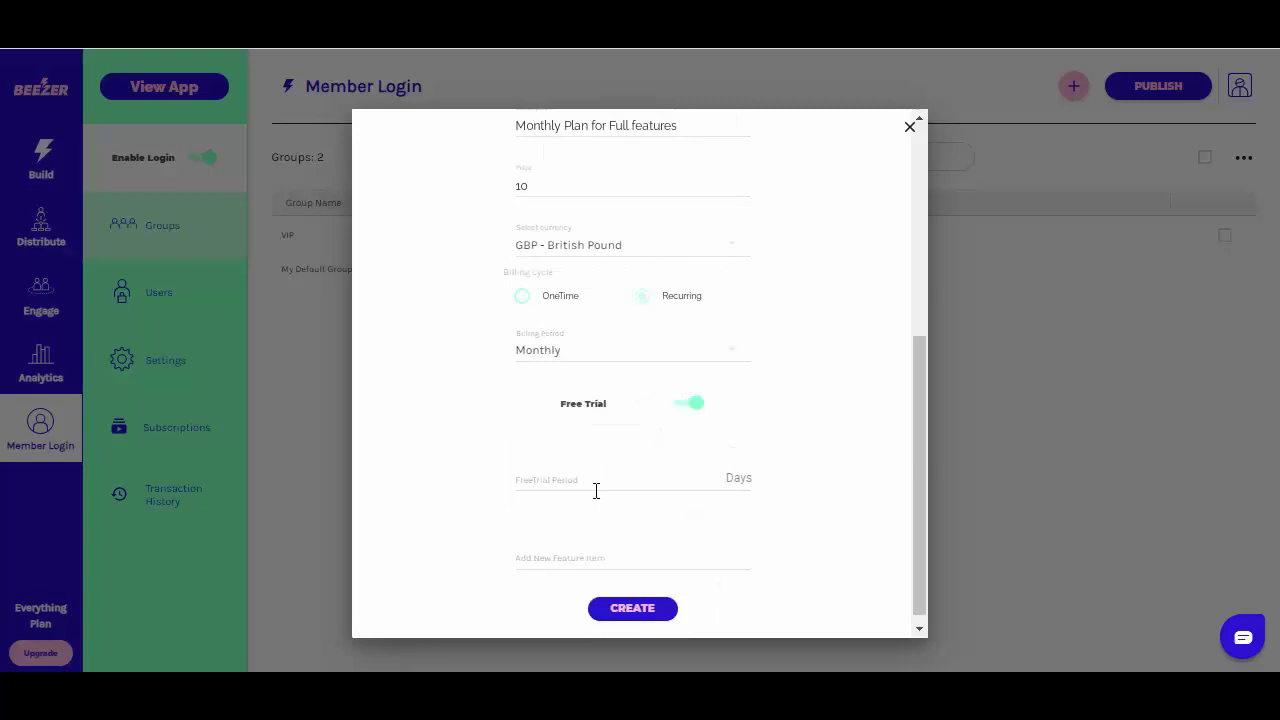
left_click(595, 486)
type("30")
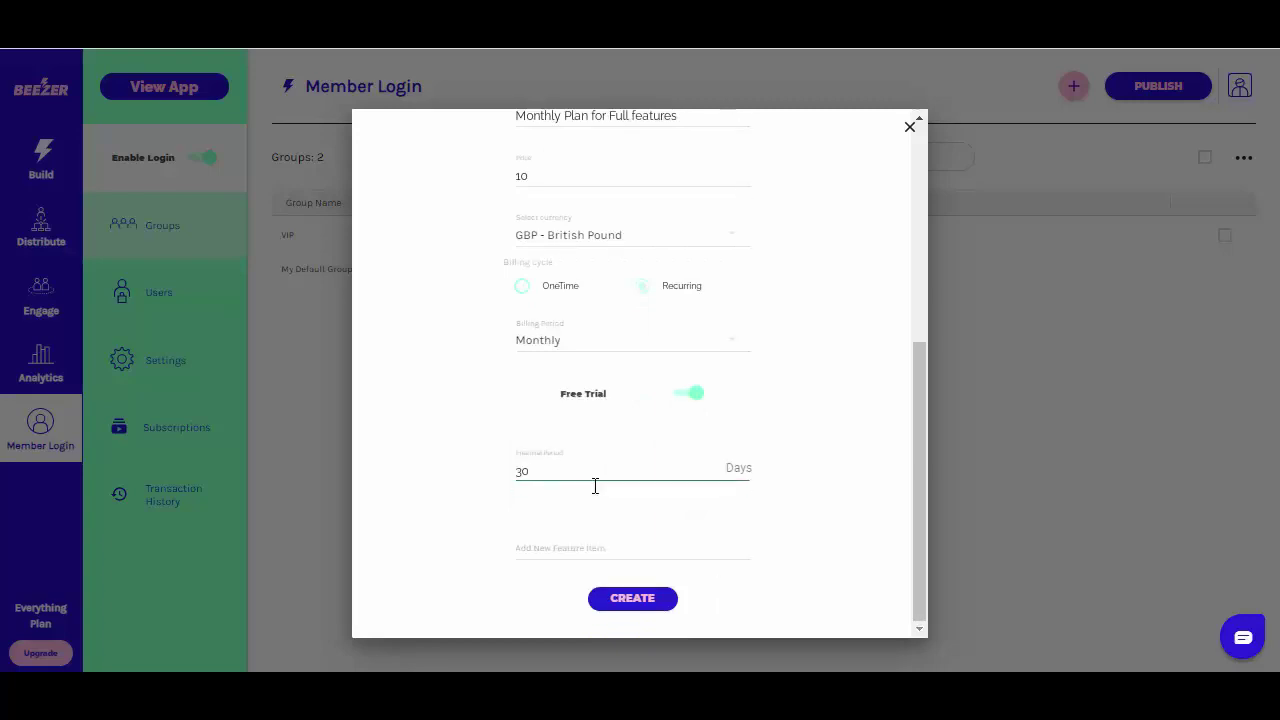
left_click(623, 606)
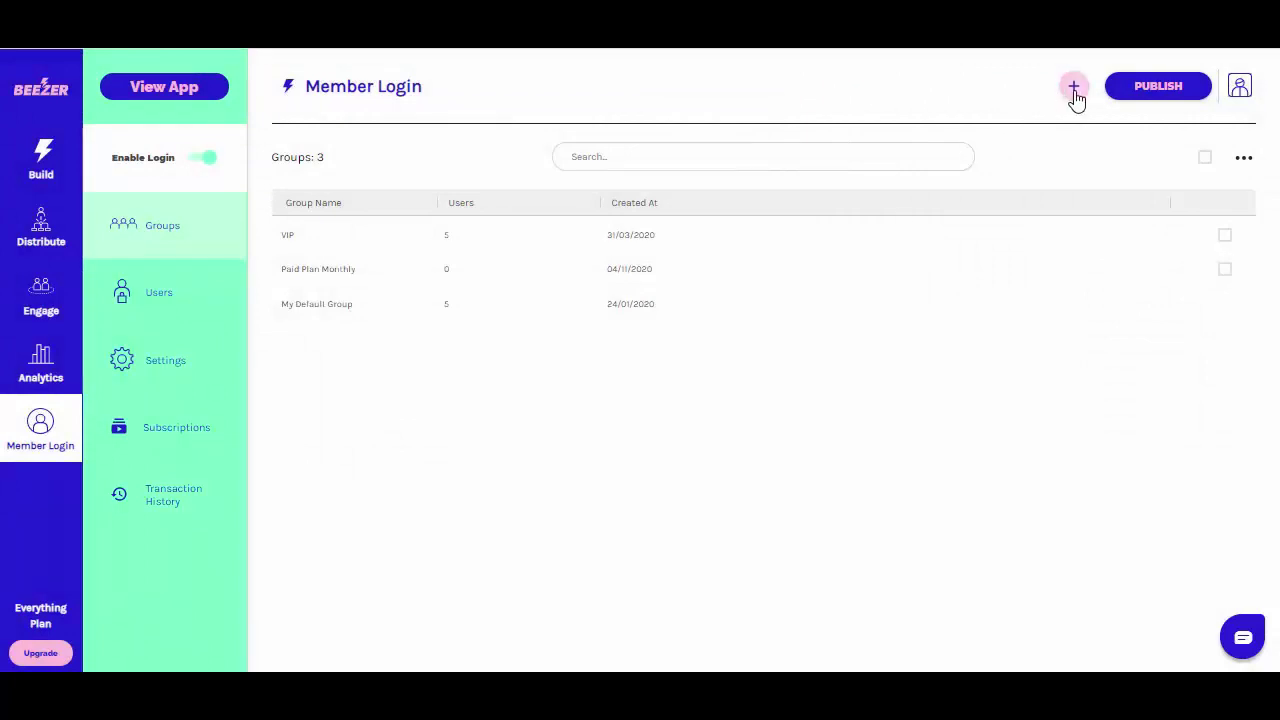
- Start a new group named Paid Plan Yearly and mark it as a subscription plan
left_click(1075, 89)
left_click(601, 329)
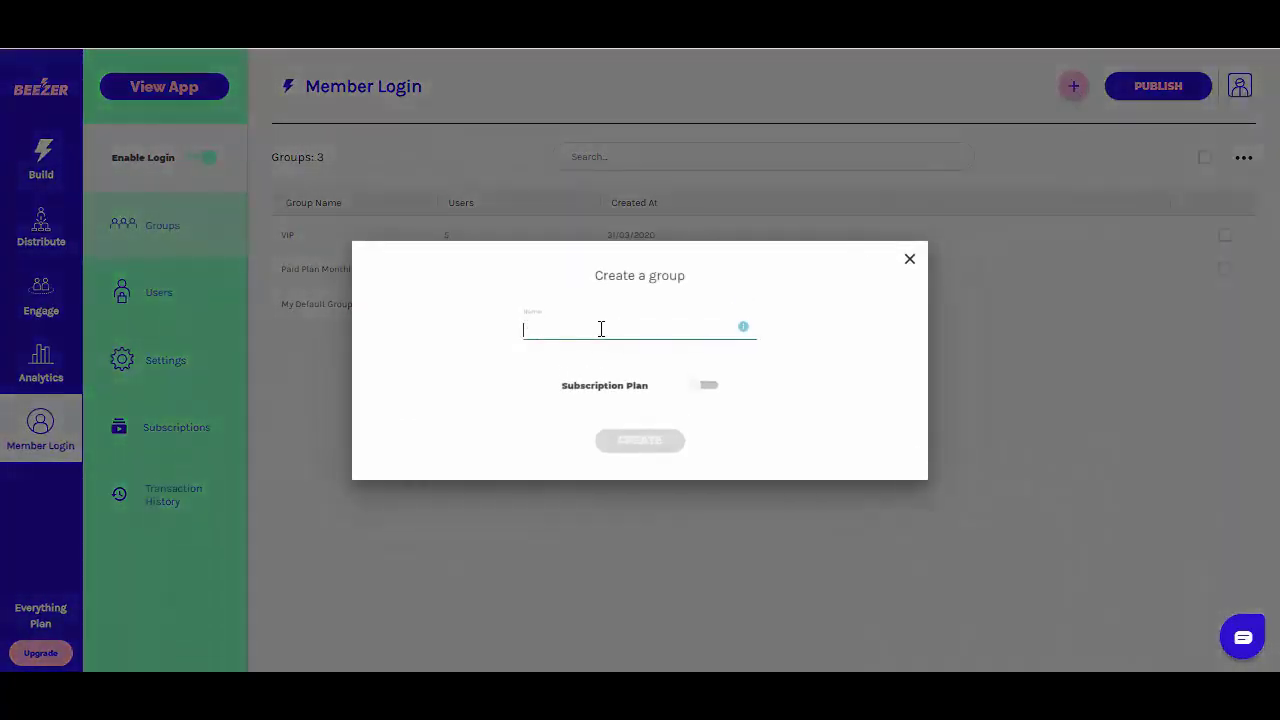
type("Pa")
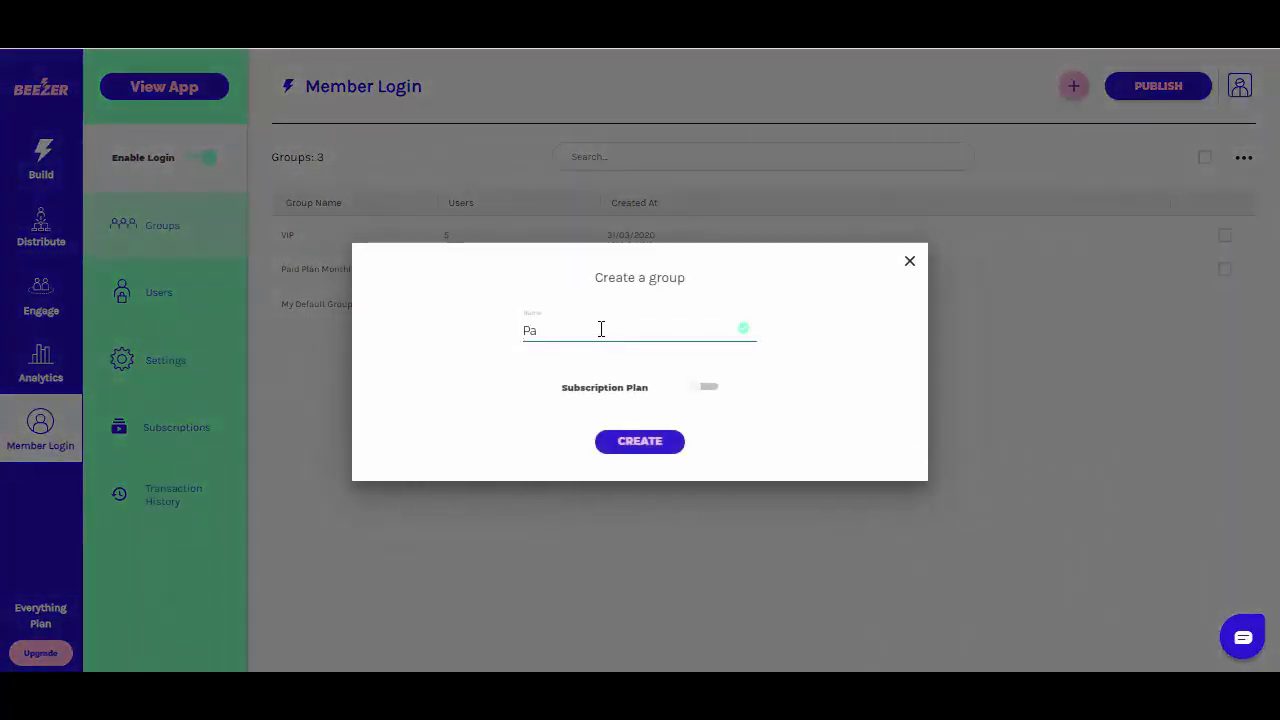
type("id Plan Yearly")
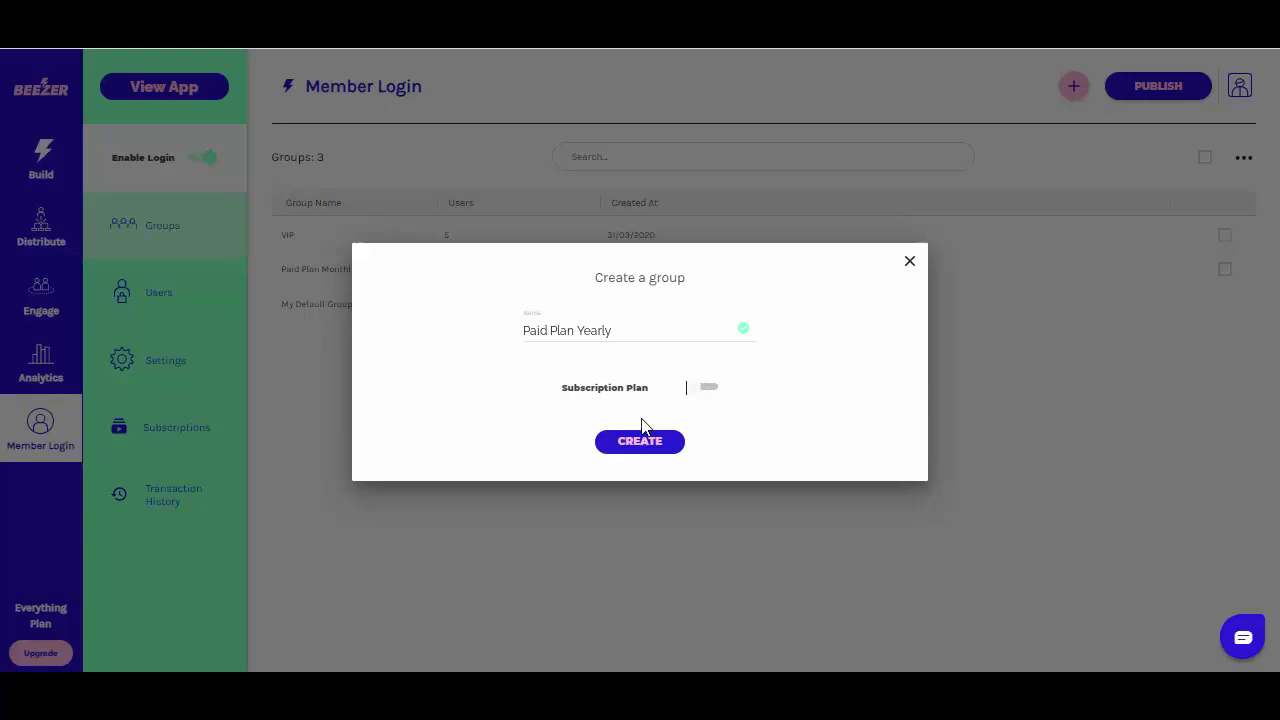
left_click(701, 389)
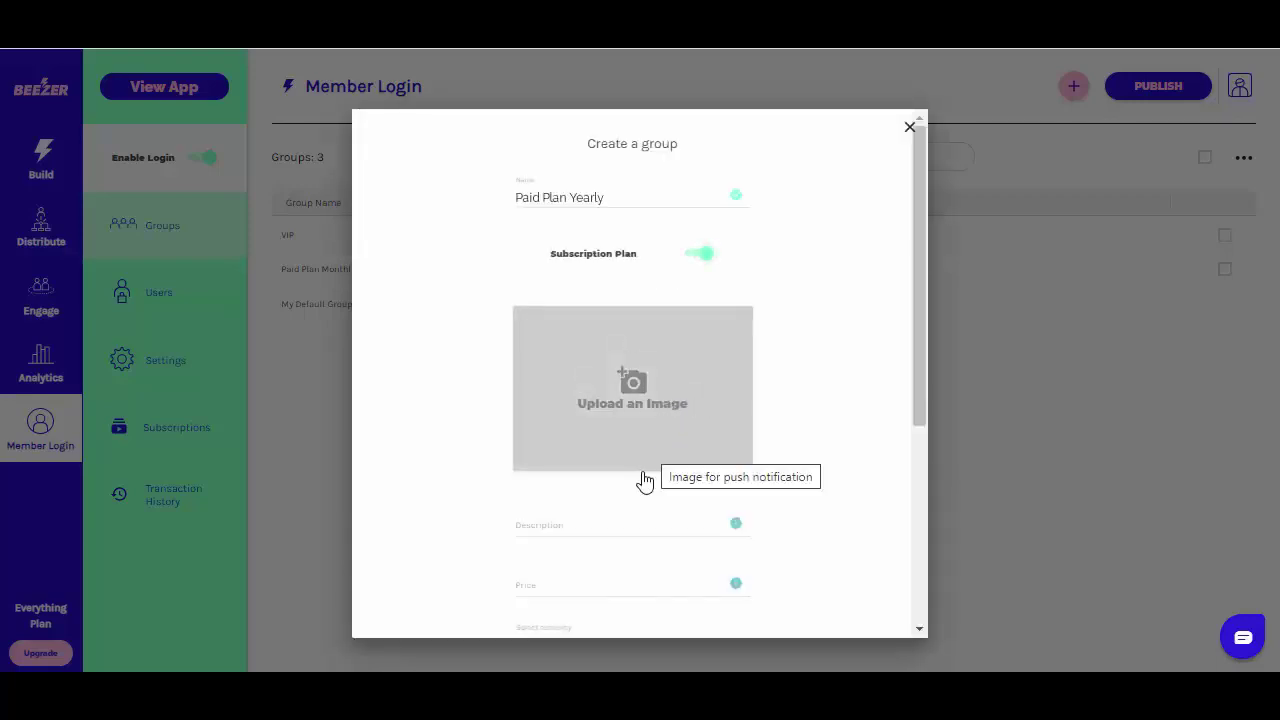
- Describe it as 'Paid Plan Yearly for full features' with a price of 120
left_click(626, 515)
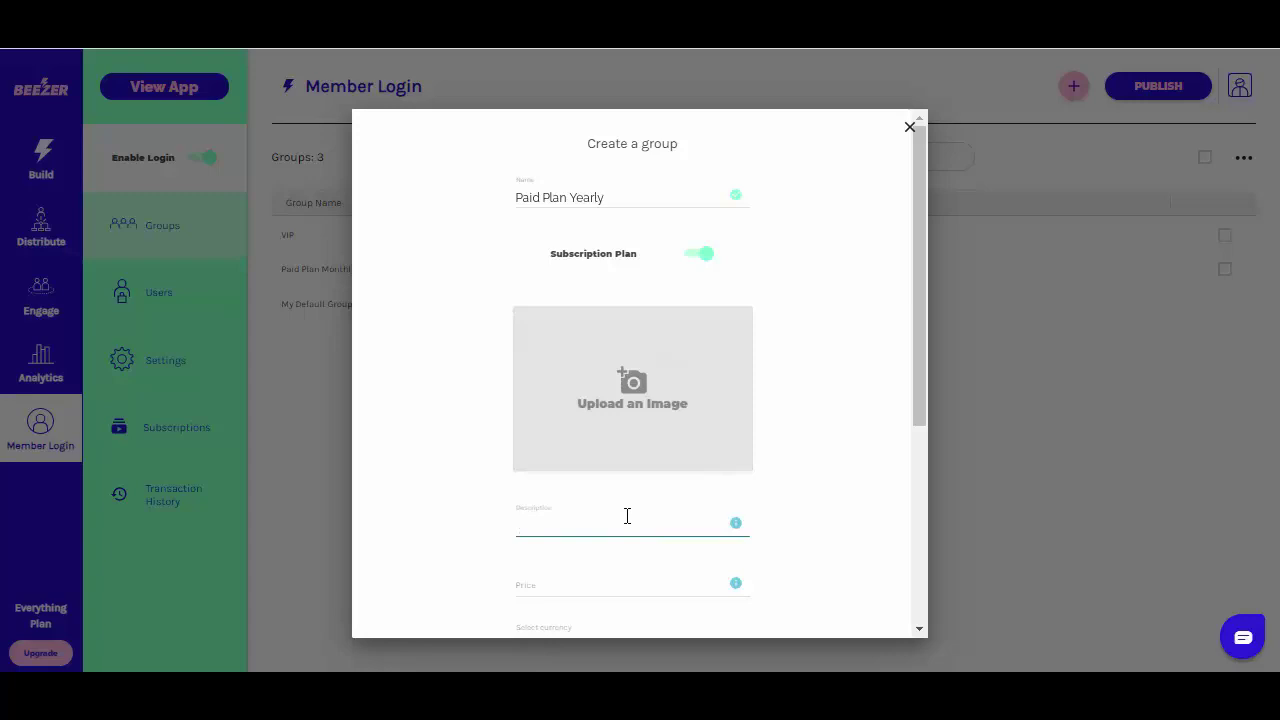
type("P")
key("Tab")
type("1")
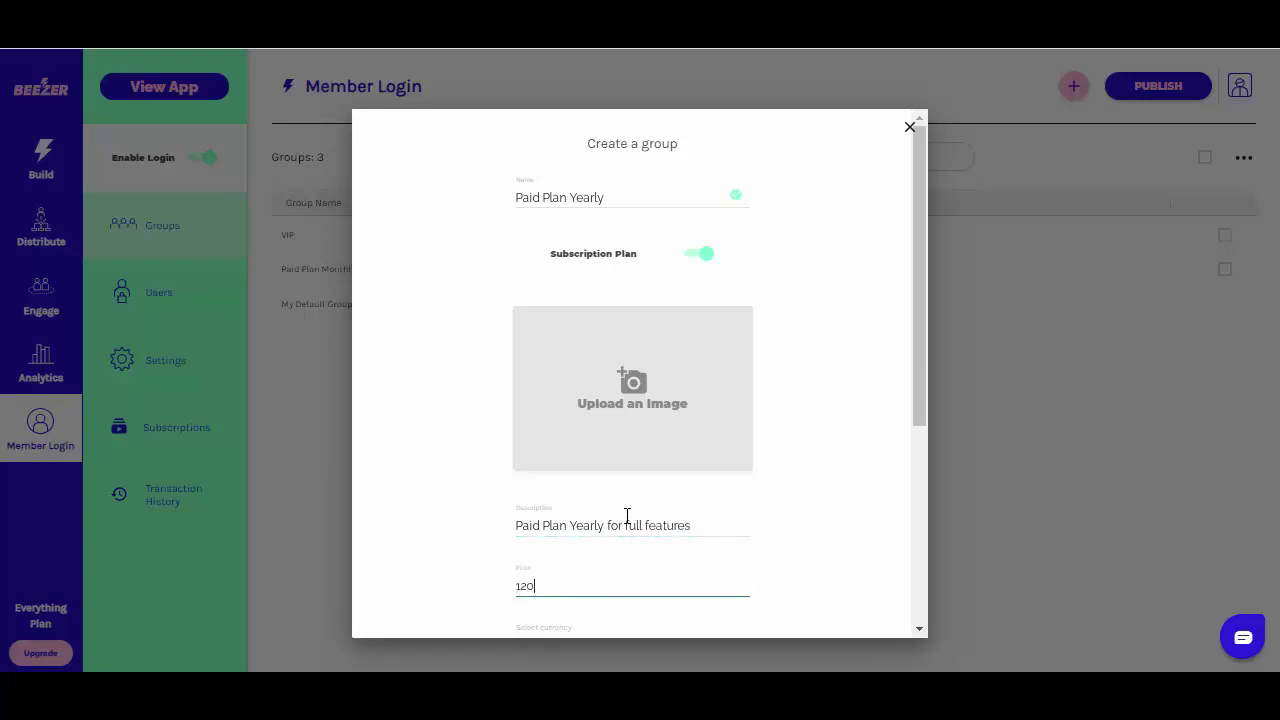
type("20")
key("Tab")
- Change the yearly plan's price to 100
scroll(616, 530, "down", 2)
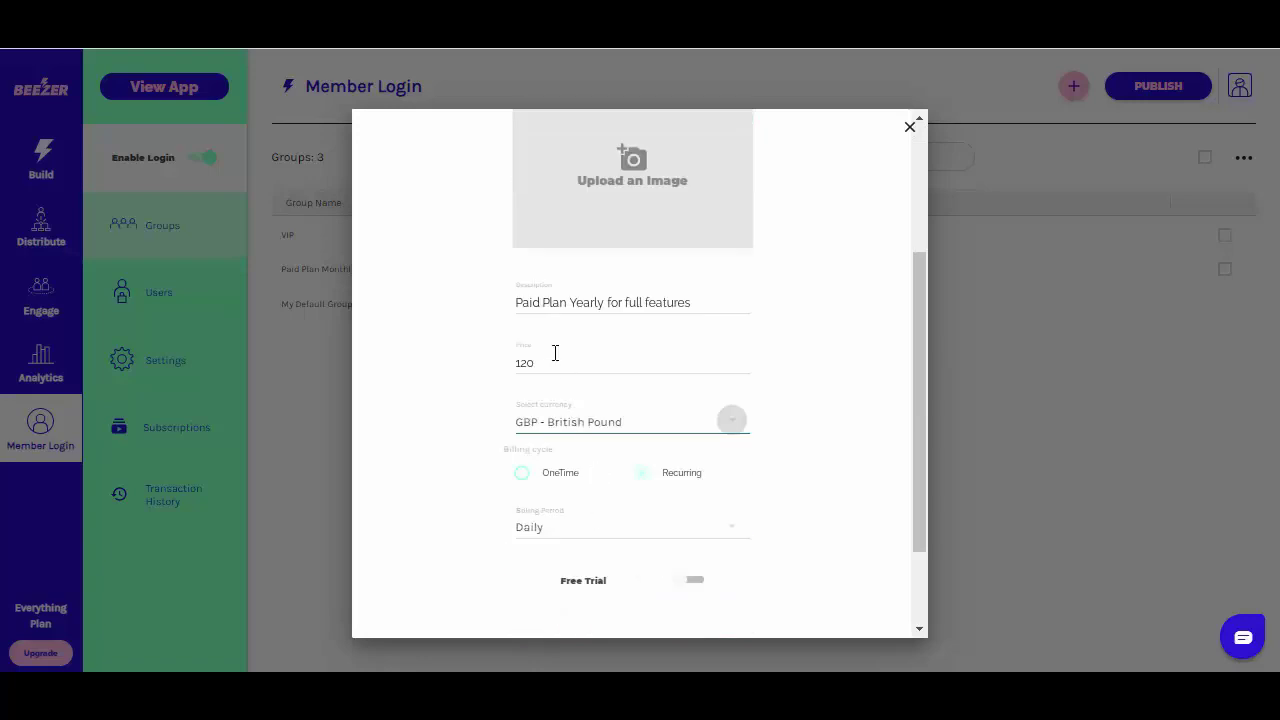
left_click(522, 362)
left_click_drag(522, 362, 641, 361)
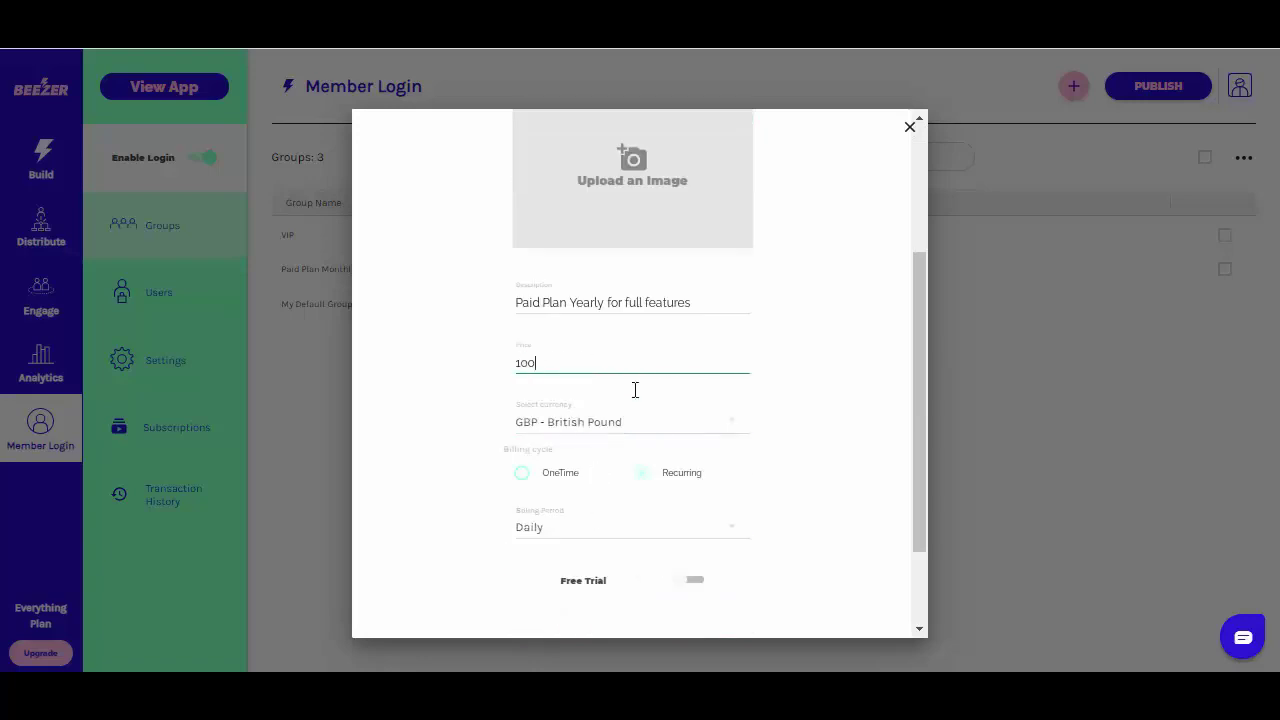
left_click(538, 483)
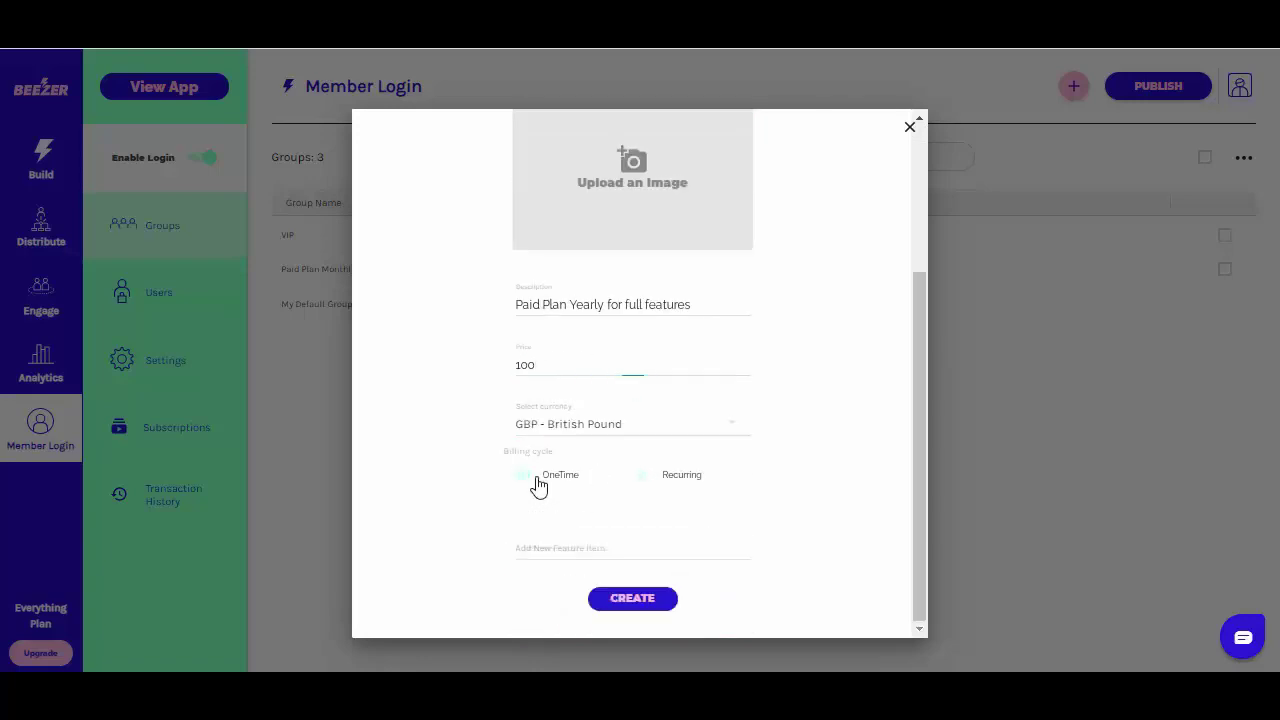
left_click(586, 546)
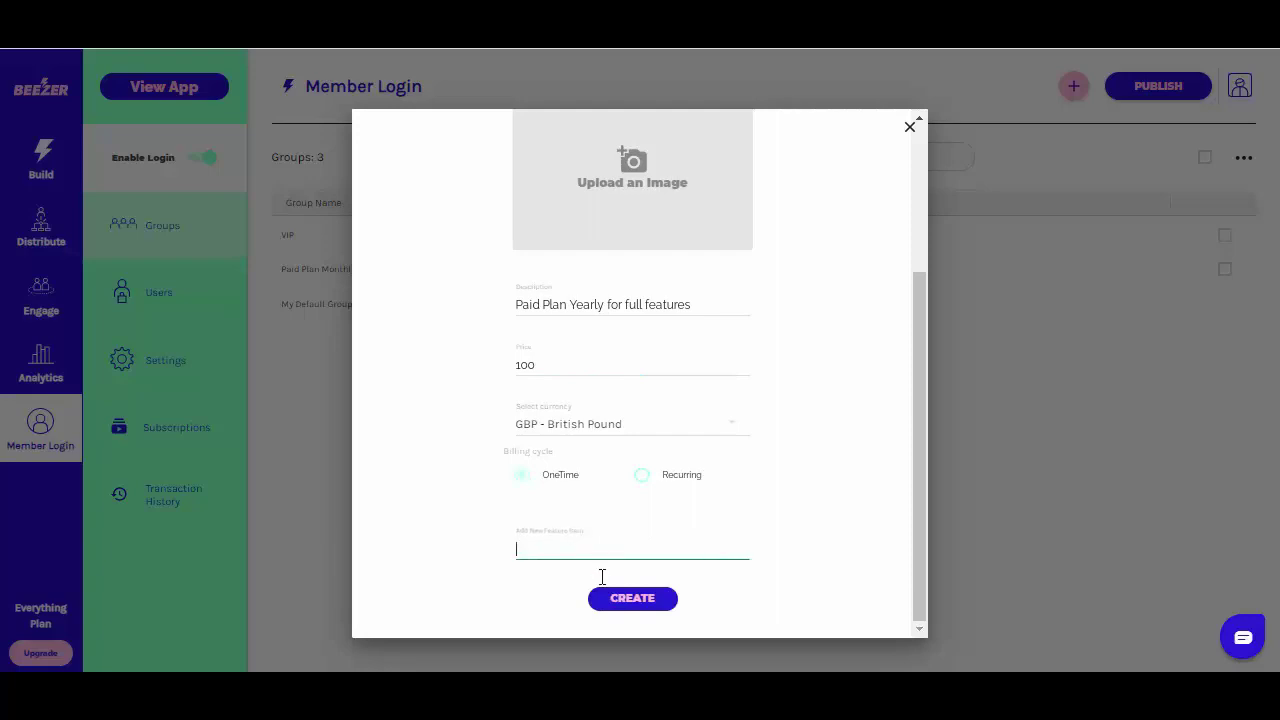
left_click(643, 479)
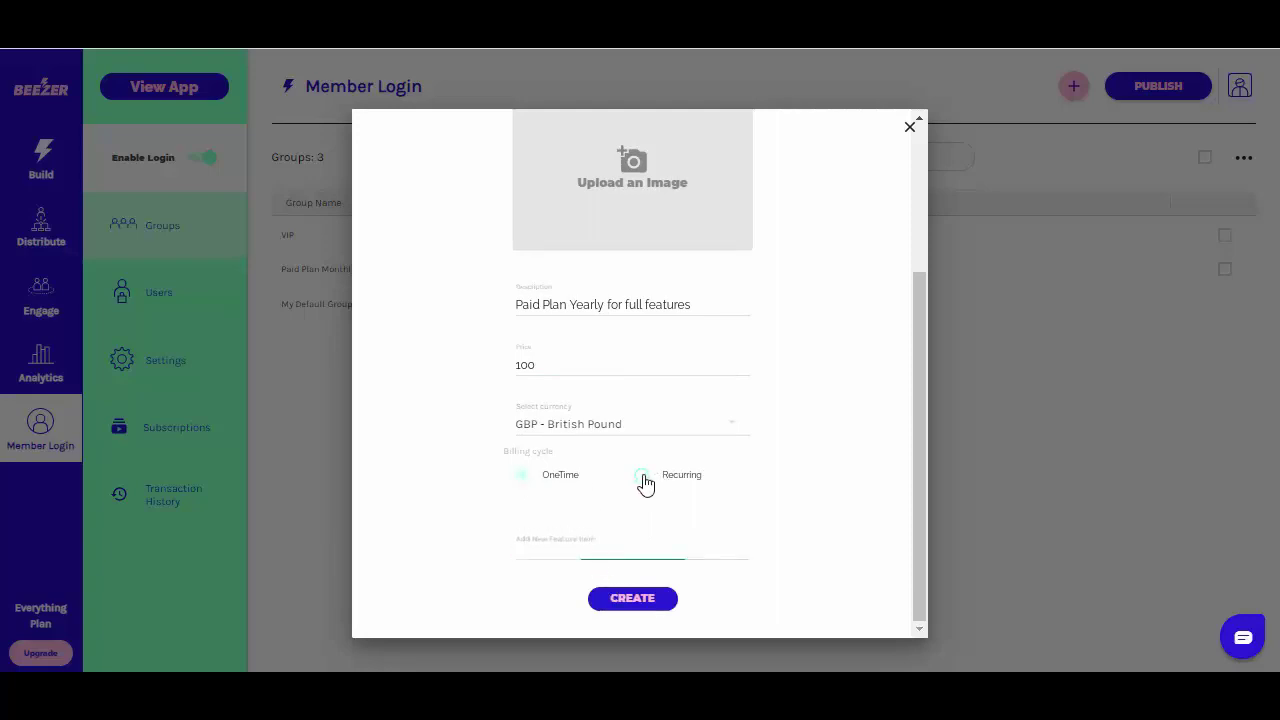
- Make the plan recurring yearly with a 30-day free trial and create the group
left_click(563, 528)
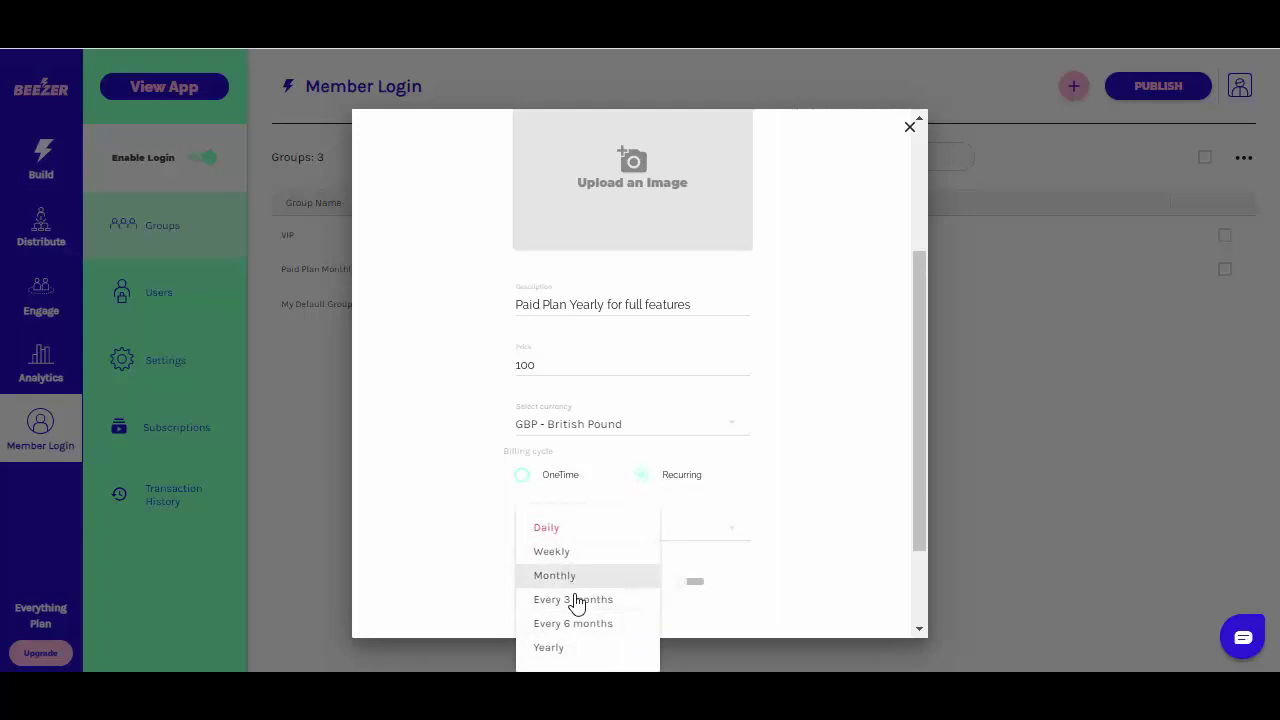
left_click(568, 652)
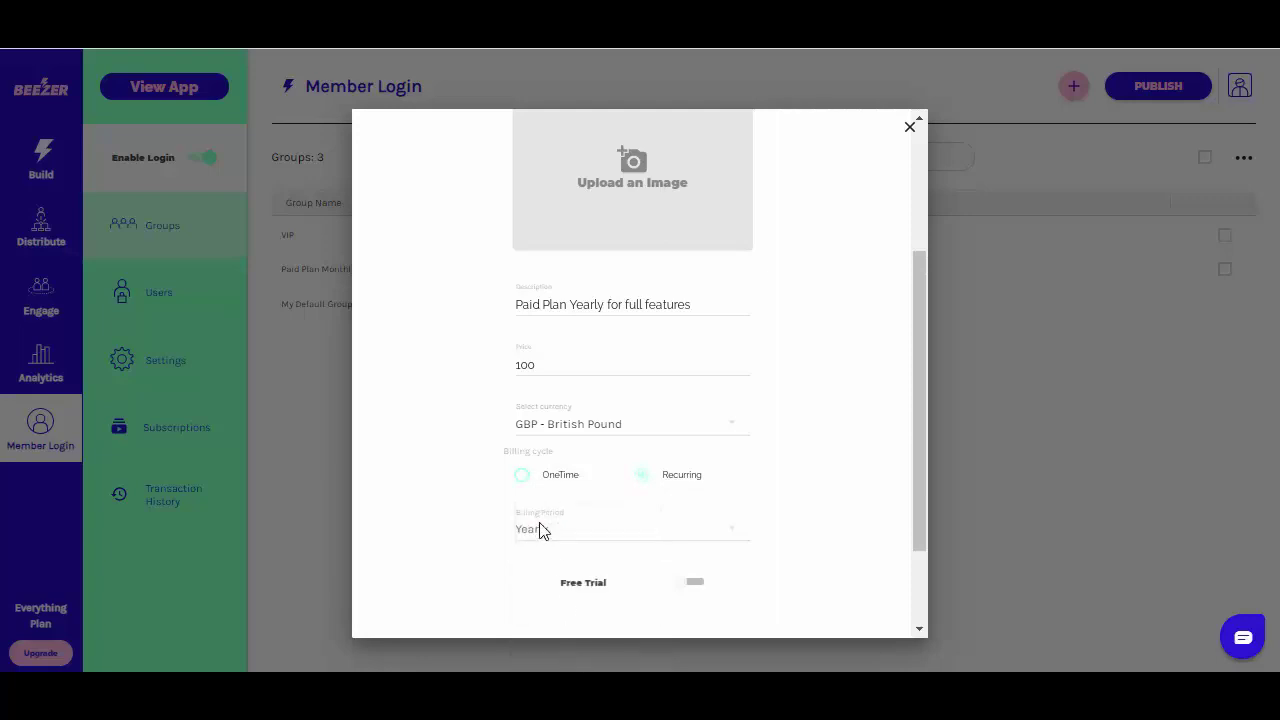
left_click(689, 581)
scroll(600, 531, "down", 2)
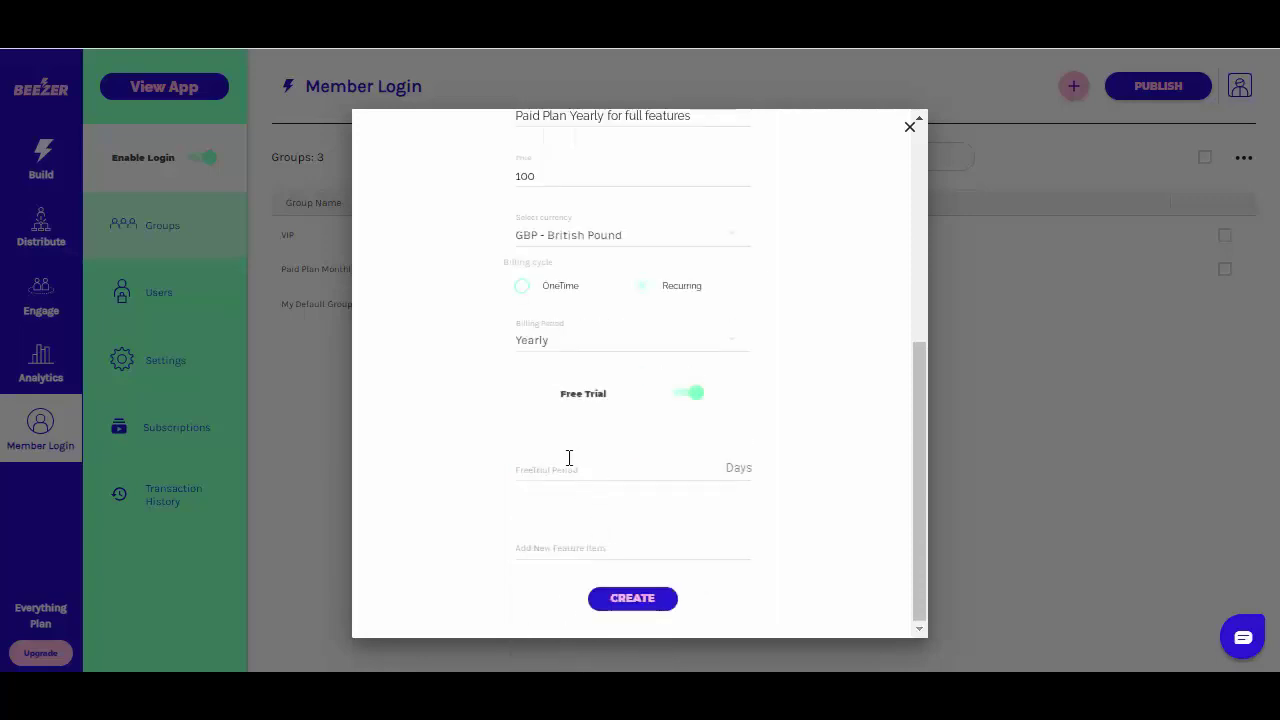
left_click(569, 458)
left_click(629, 600)
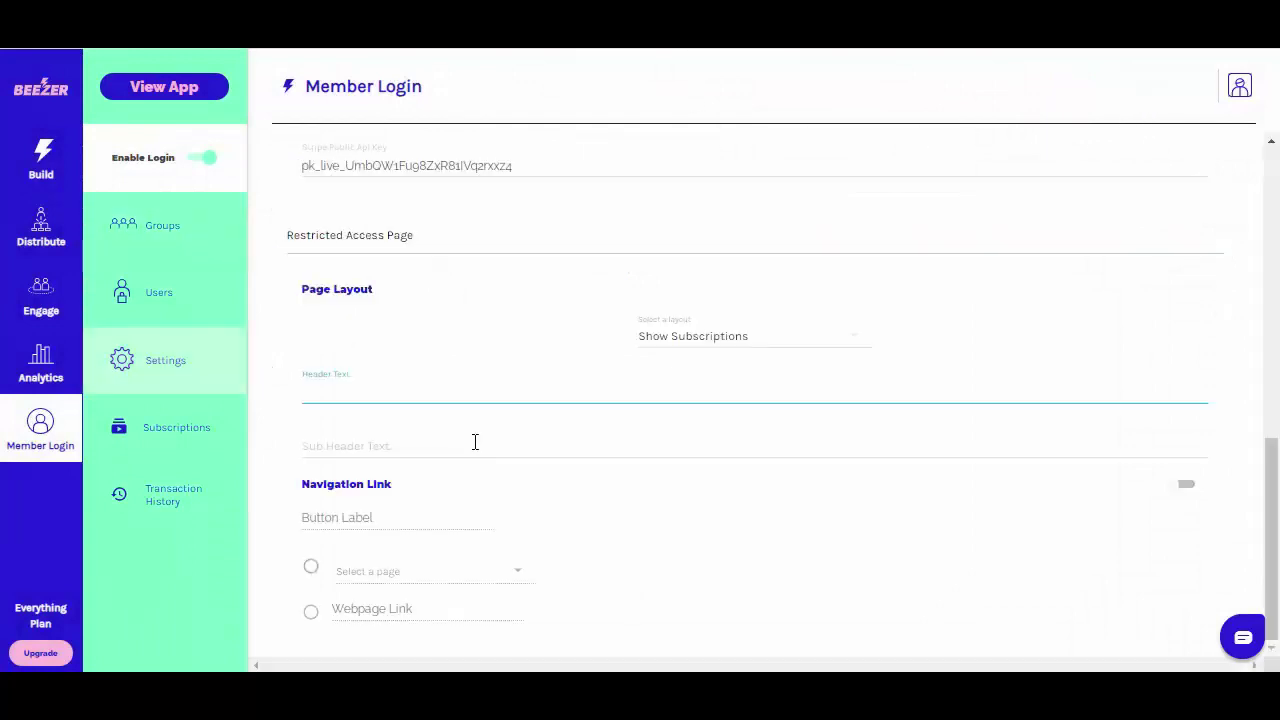
- Enter header 'Welcome to Beezer platform' and sub header 'Please subscribe to get access to premium content'
type("Welcome t")
key("BackSpace")
key("BackSpace")
key("BackSpace")
type("Beezer platform")
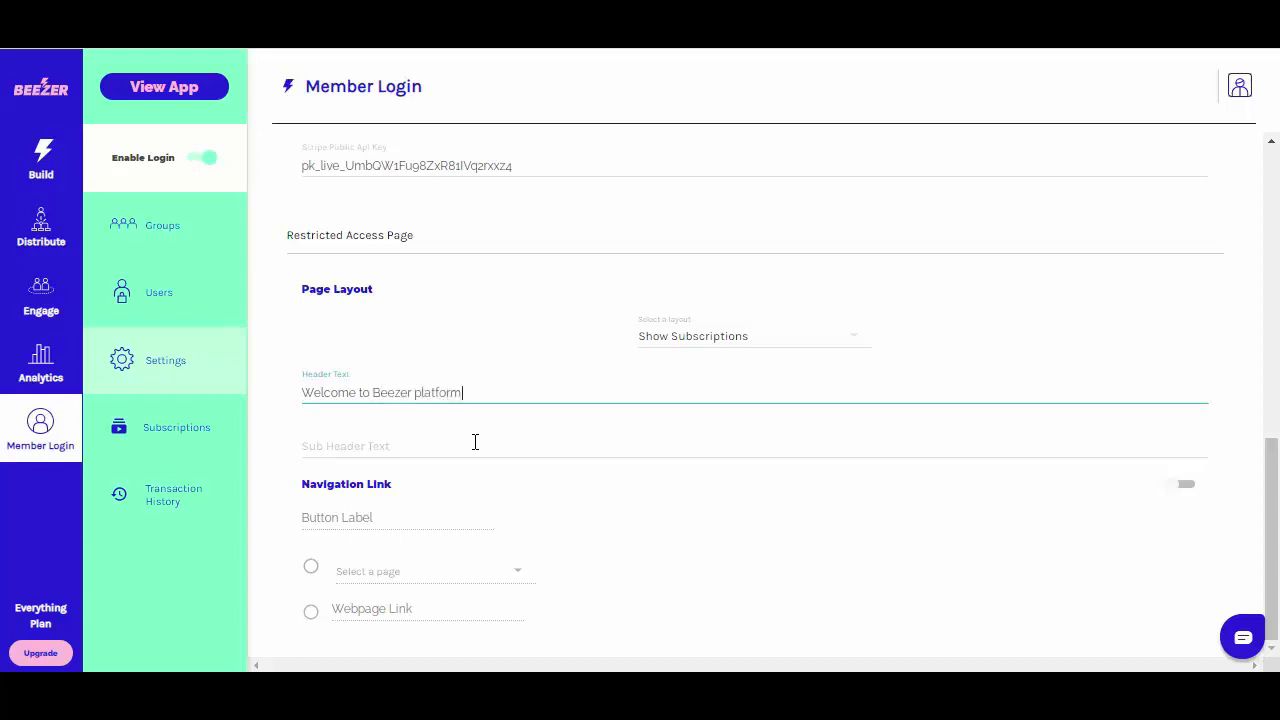
left_click(475, 442)
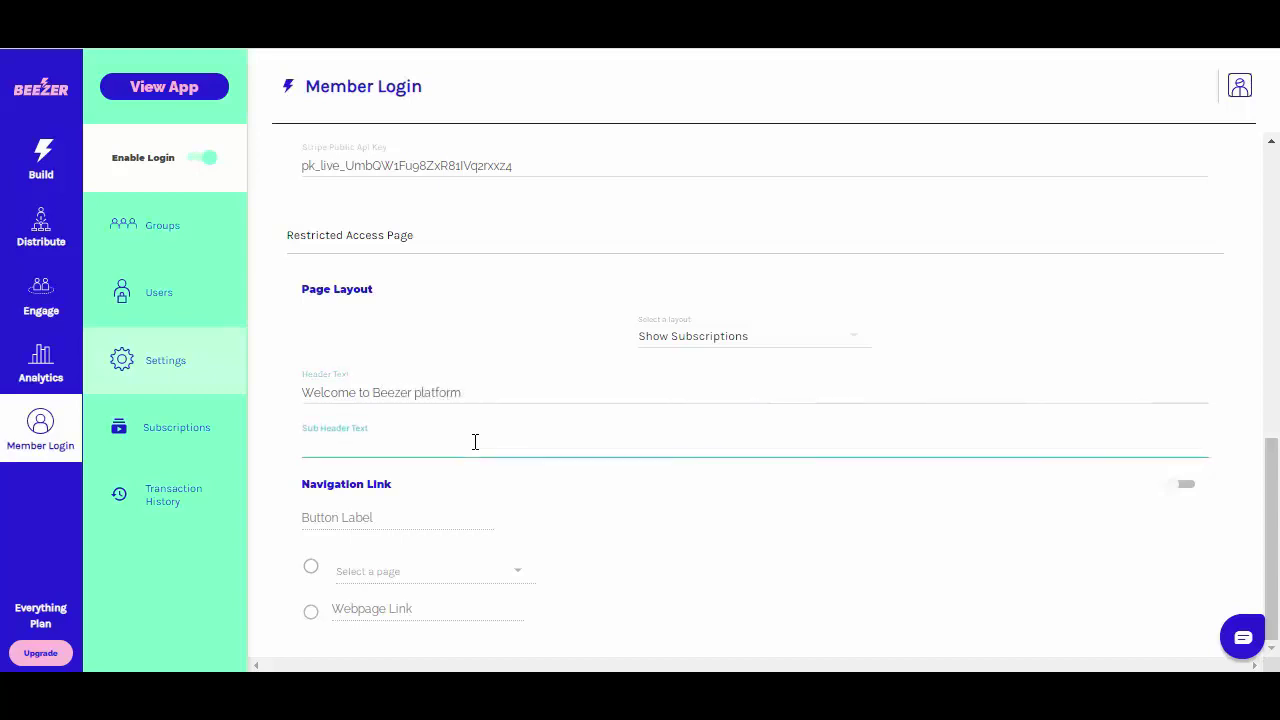
type("Pleasessu")
type("ubscribe")
type(" to ")
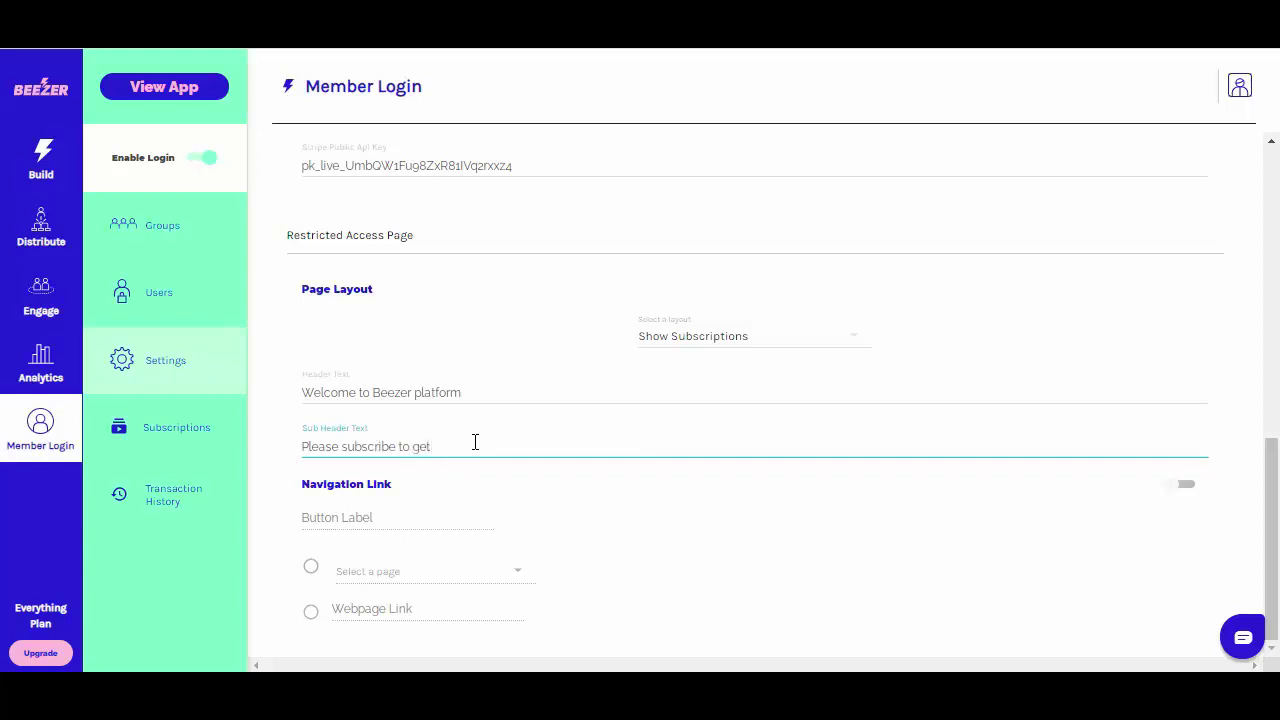
type("get access to premium content")
scroll(906, 494, "up", 10)
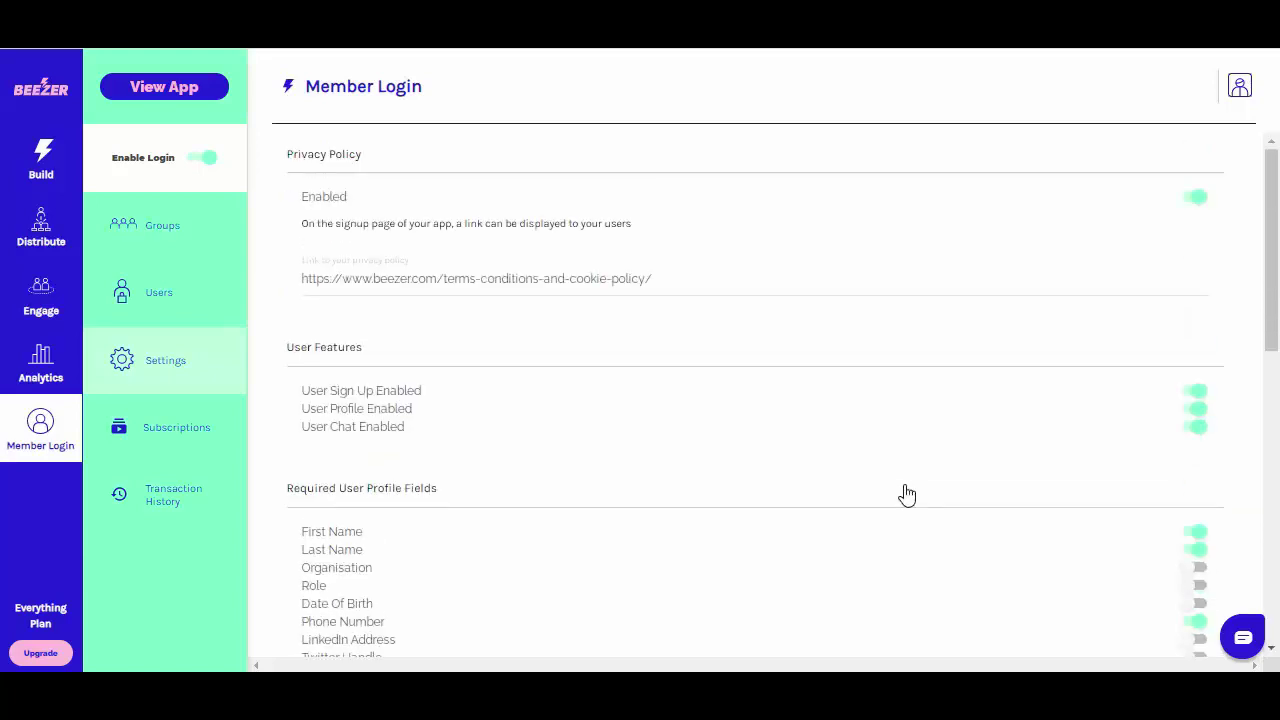
- Publish platformtesting2 from the Build page and sign in to the live app
left_click(38, 186)
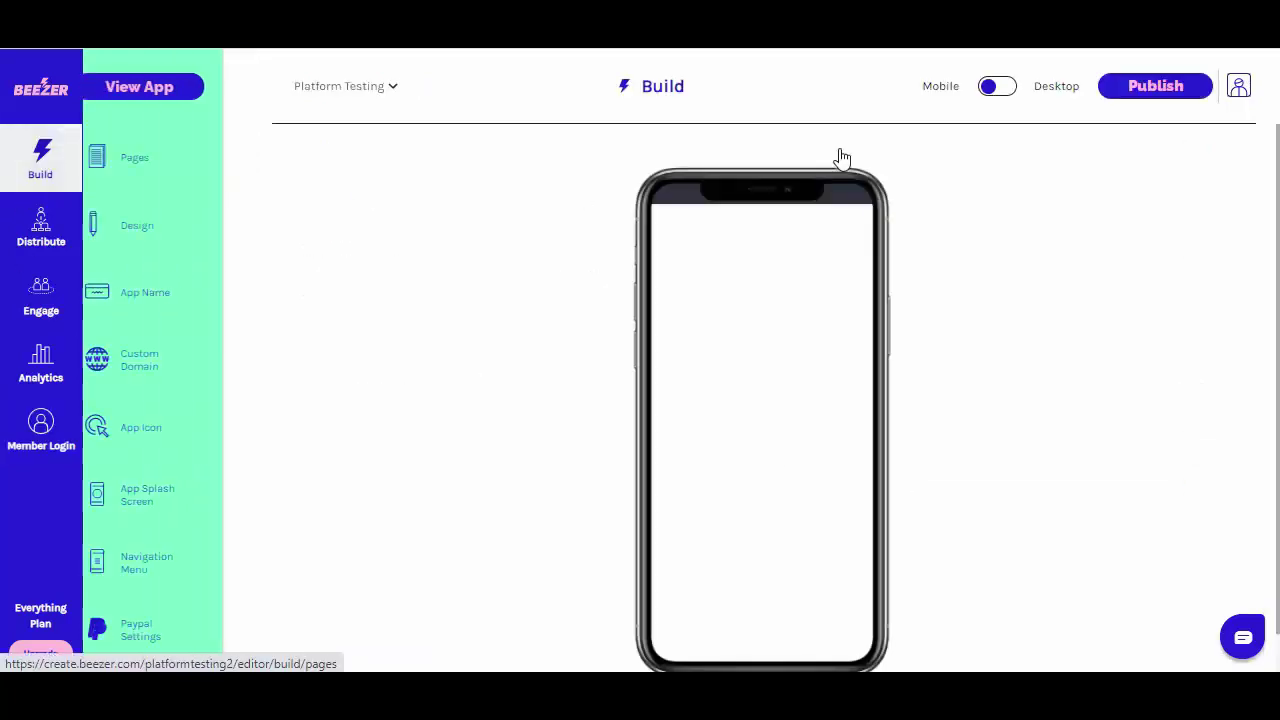
left_click(1136, 90)
left_click(693, 424)
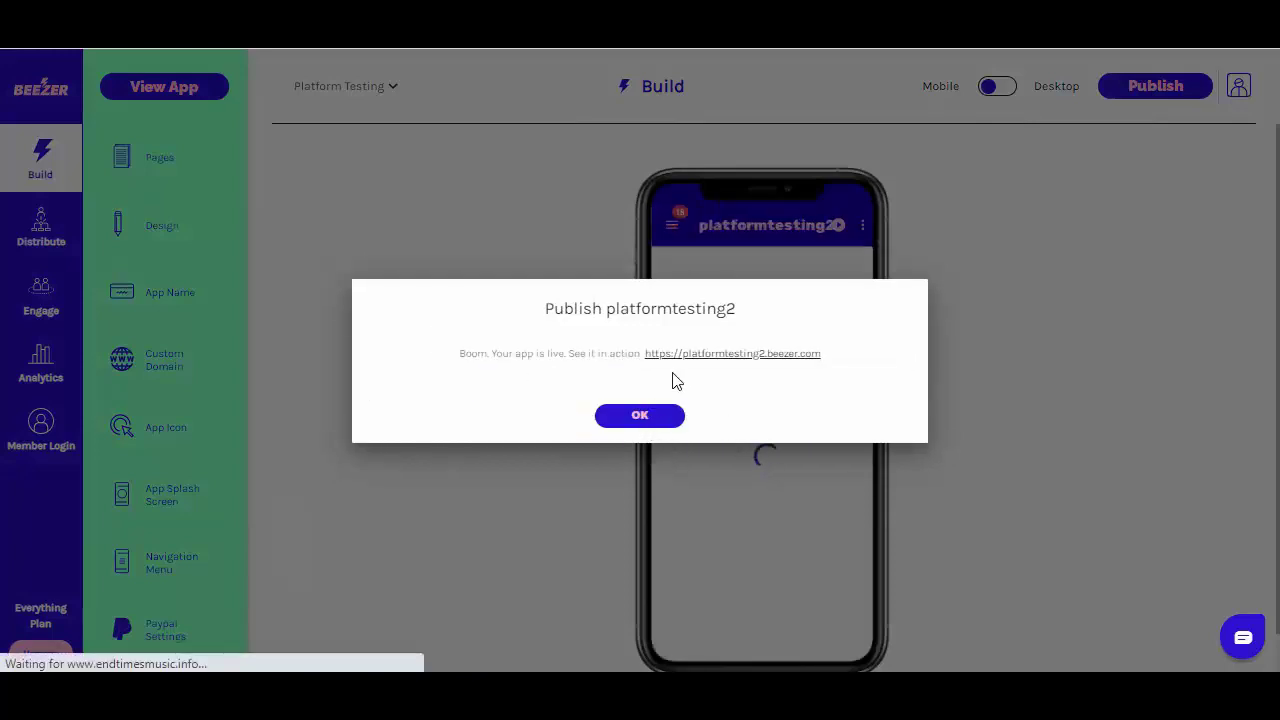
left_click(640, 416)
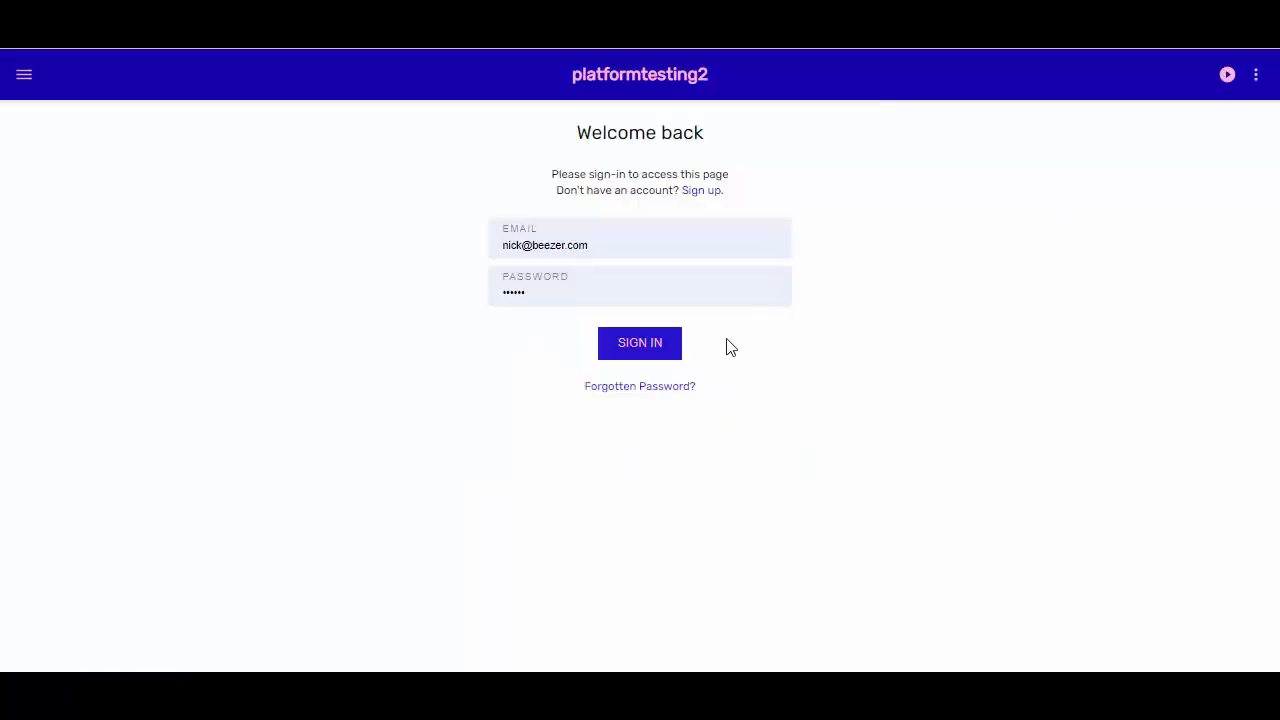
left_click(670, 358)
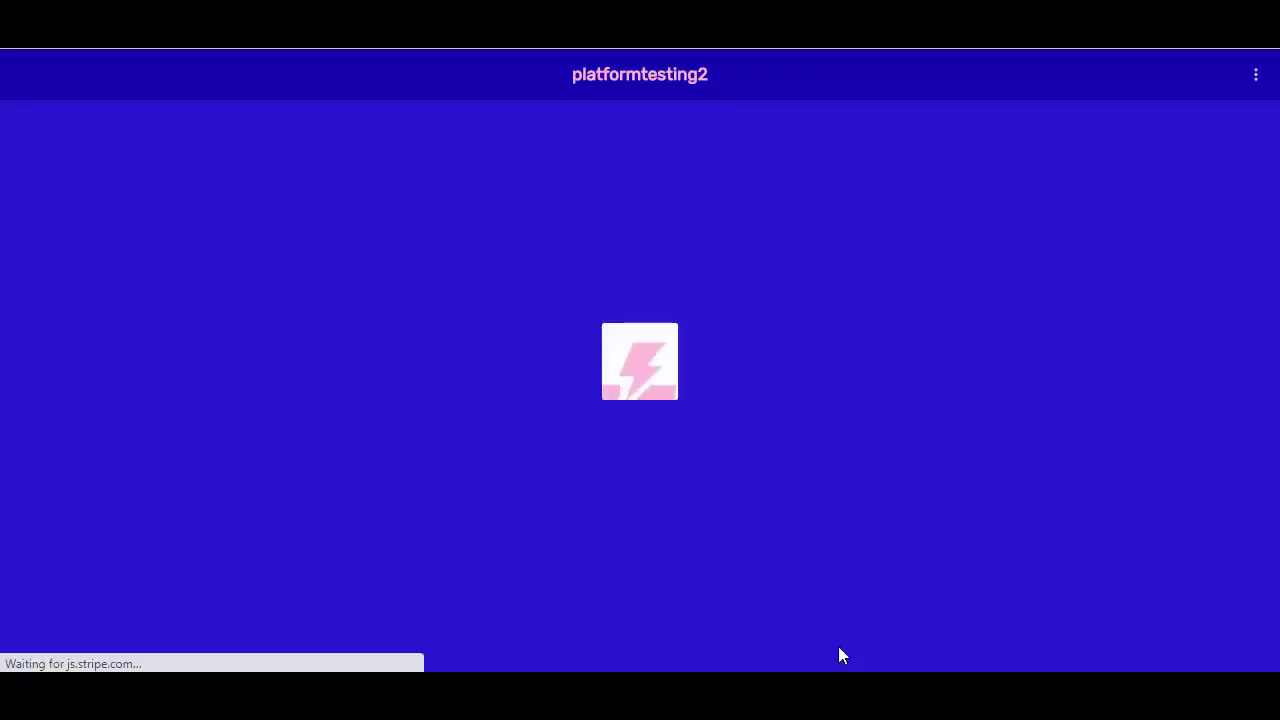